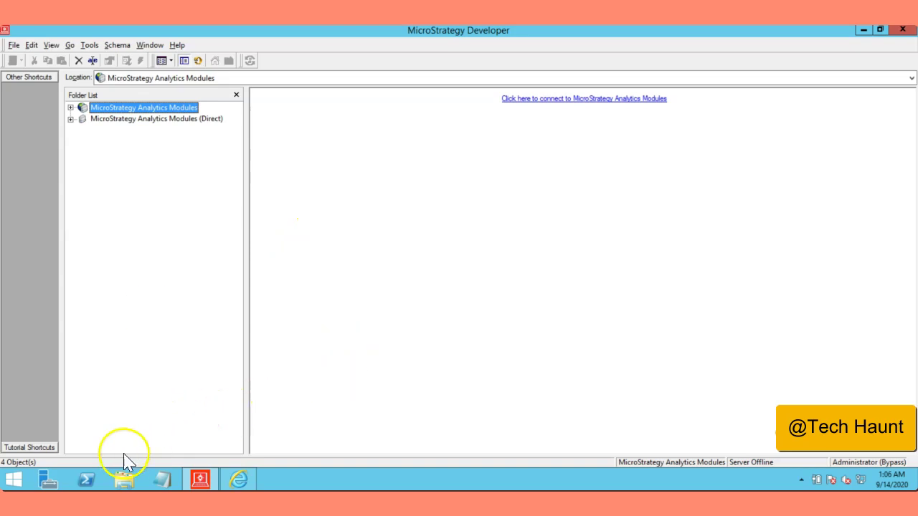
- Open the Windows Services console and go to the services whose names start with M
right_click(14, 477)
left_click(41, 442)
left_click(104, 437)
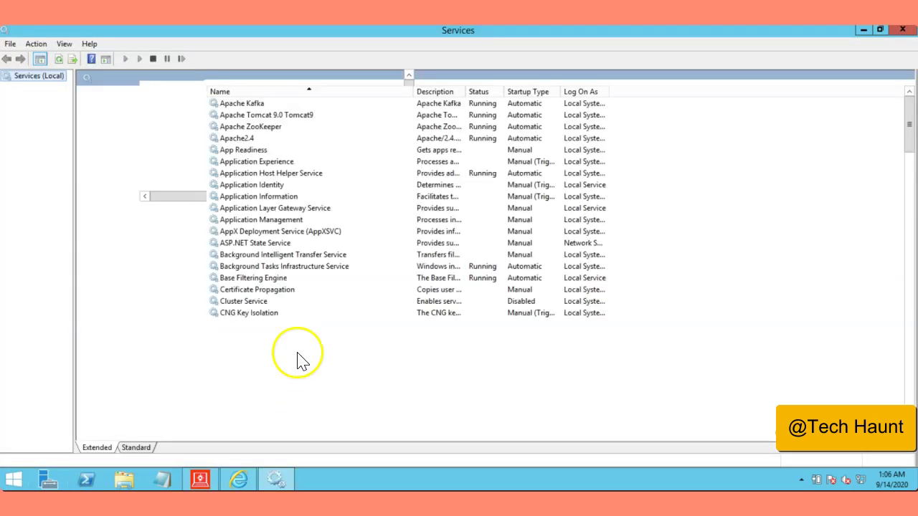
left_click(259, 323)
key("m")
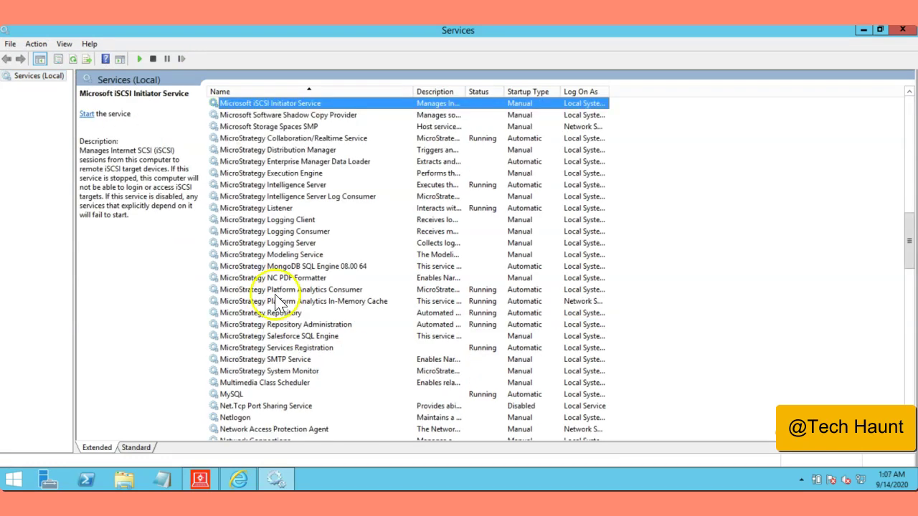
- Examine the MicroStrategy services, including Distribution Manager, Collaboration/Realtime Service, Execution Engine and Intelligence Server Log Consumer
left_click(282, 152)
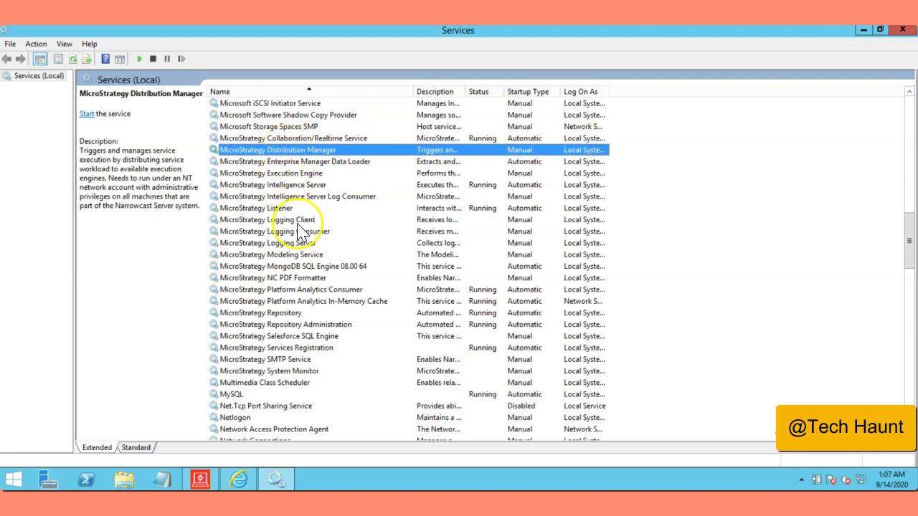
left_click(290, 185)
left_click(289, 152)
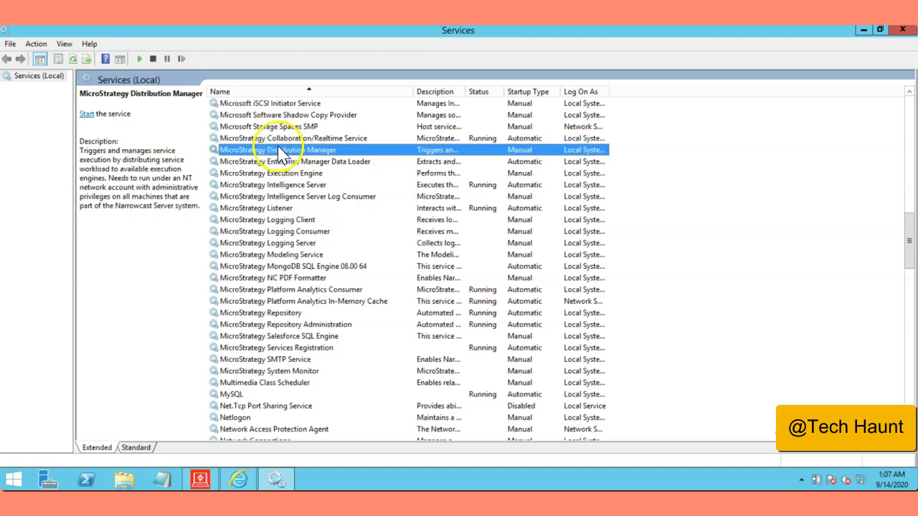
left_click(281, 139)
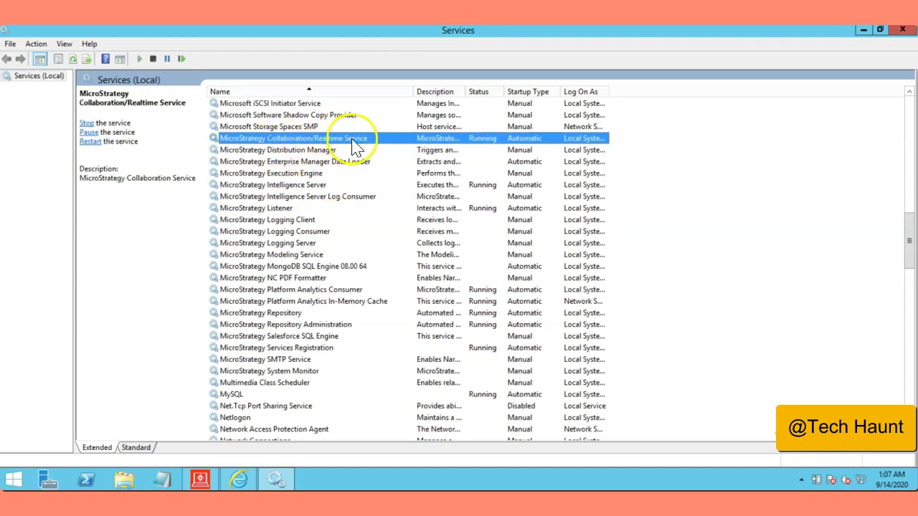
scroll(322, 236, "up", 2)
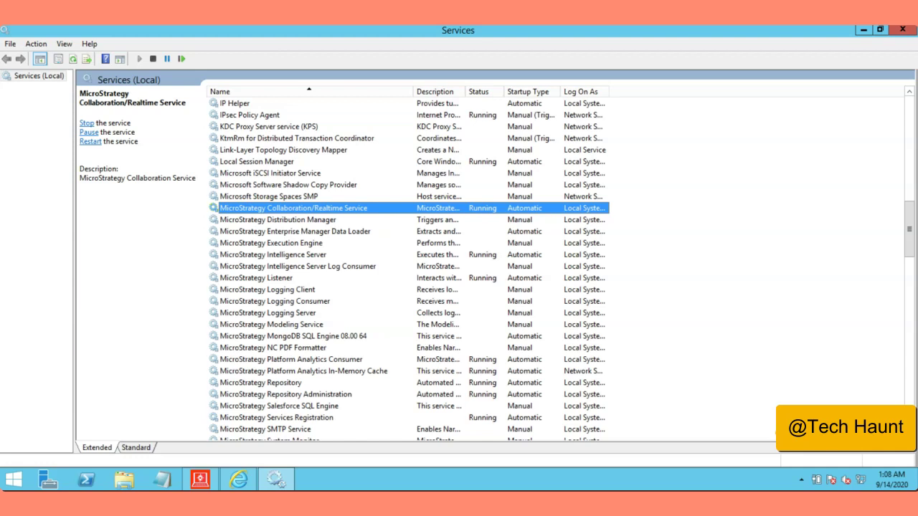
left_click(287, 243)
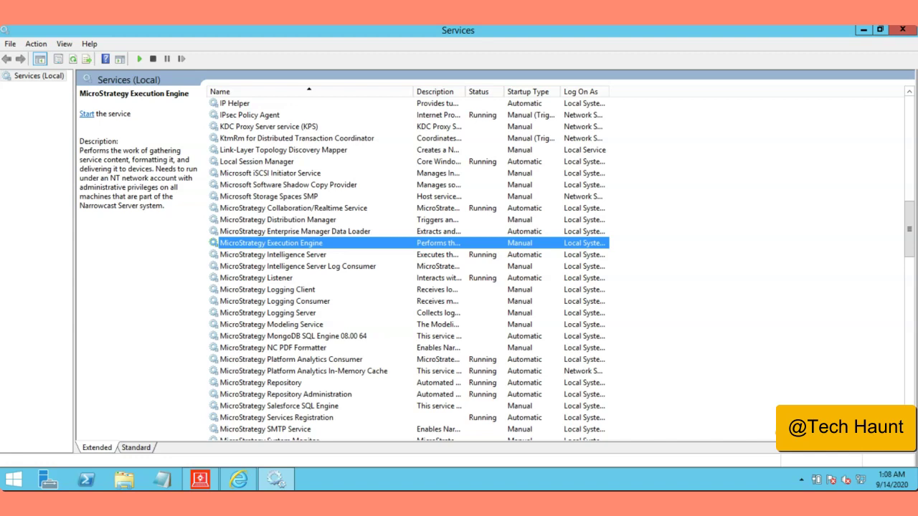
left_click(251, 267)
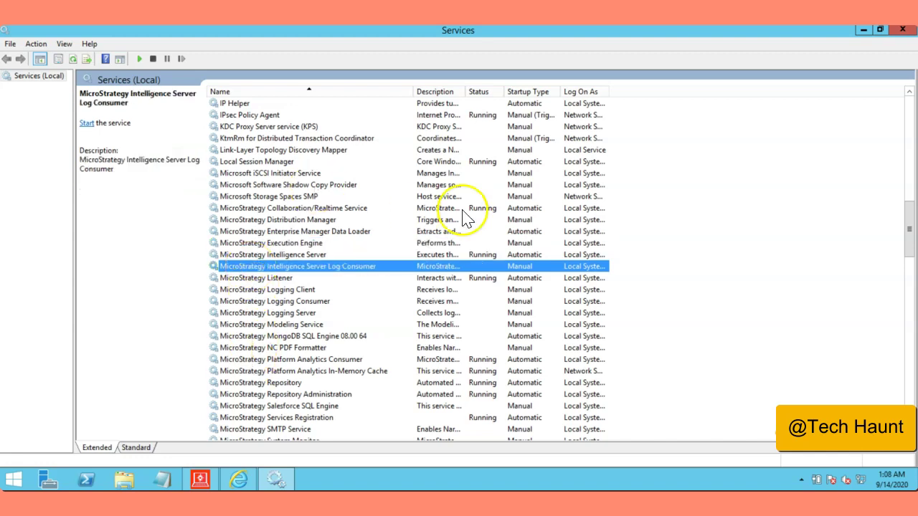
- Switch to MicroStrategy Developer and log in to the MicroStrategy Analytics Modules project source as administrator
left_click(200, 479)
left_click(70, 107)
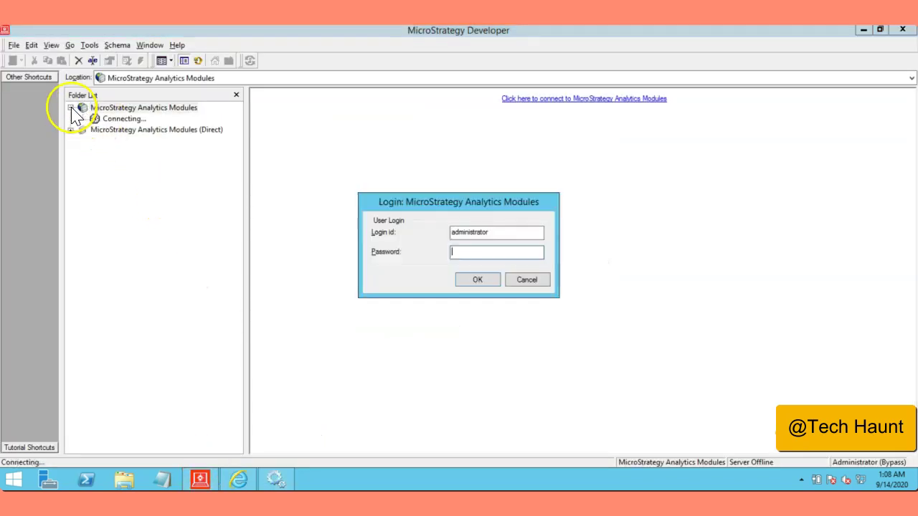
left_click(482, 281)
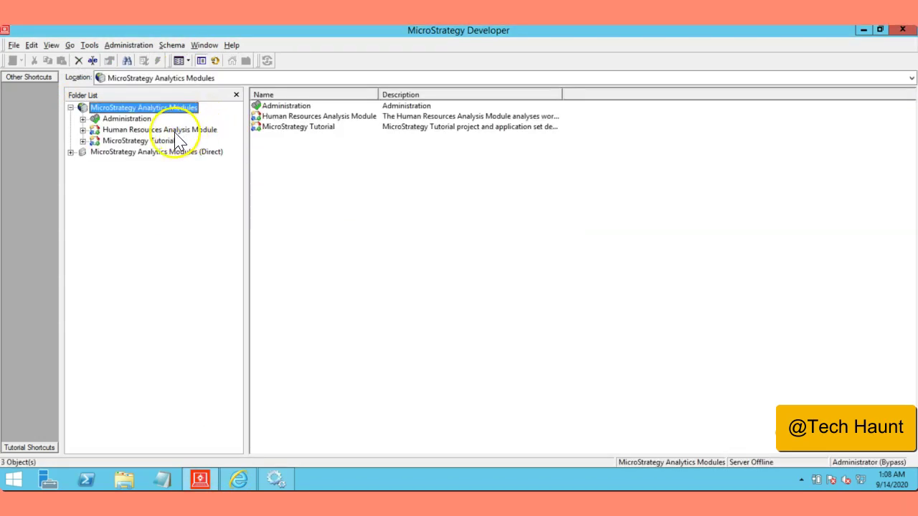
- Open the Transmitters list under Administration > Delivery Managers, dismissing the product activation notice
left_click(83, 119)
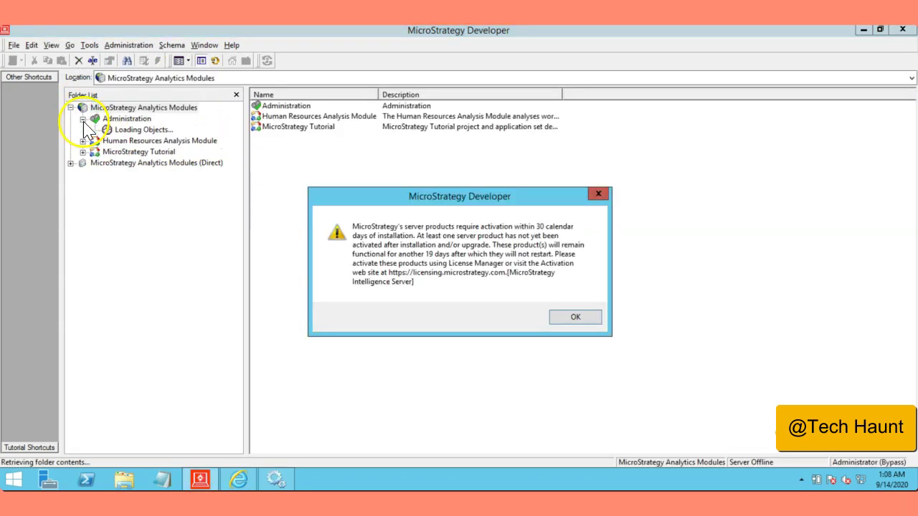
left_click(571, 319)
left_click(124, 120)
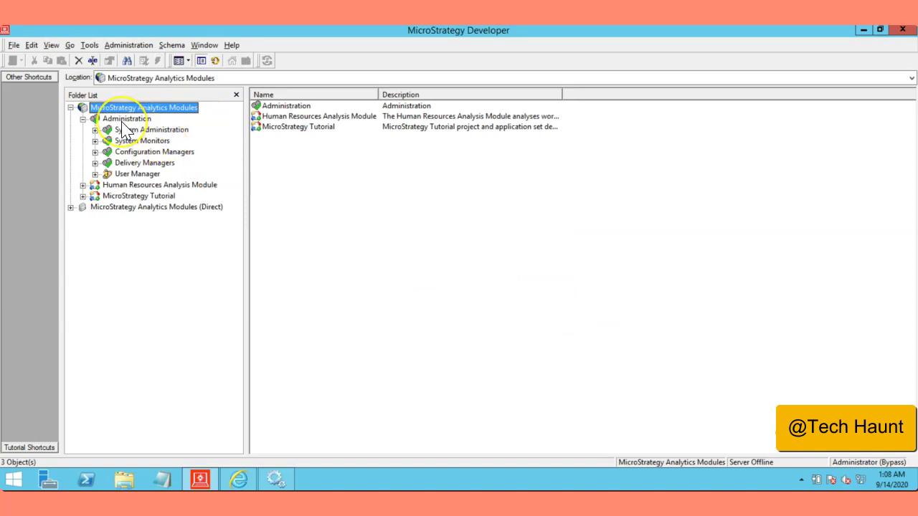
left_click(119, 166)
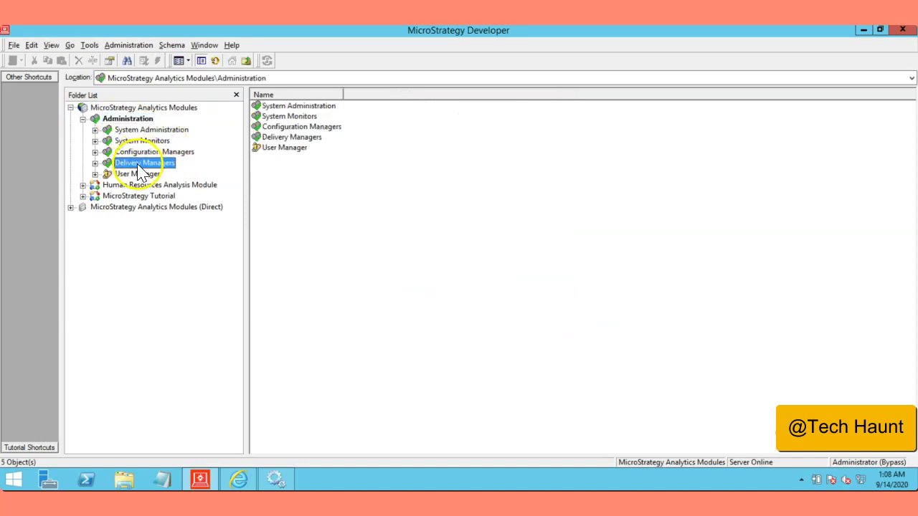
left_click(95, 164)
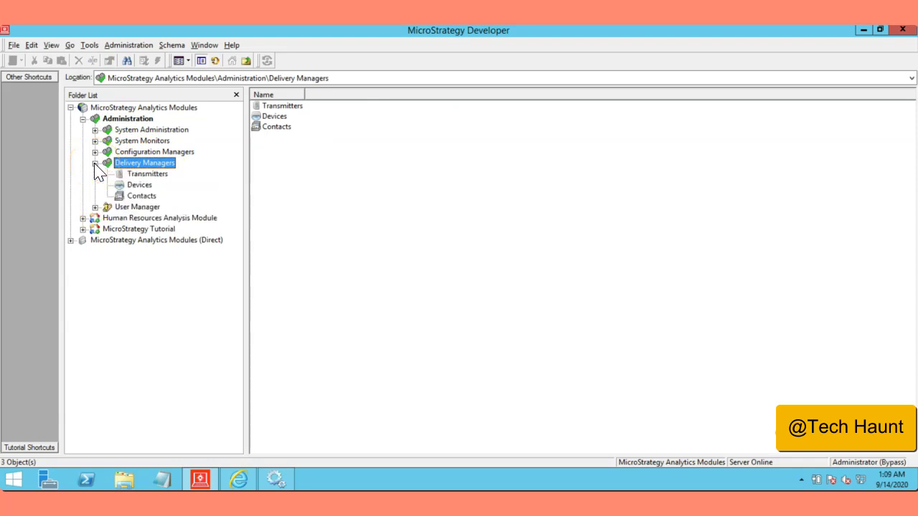
left_click(151, 175)
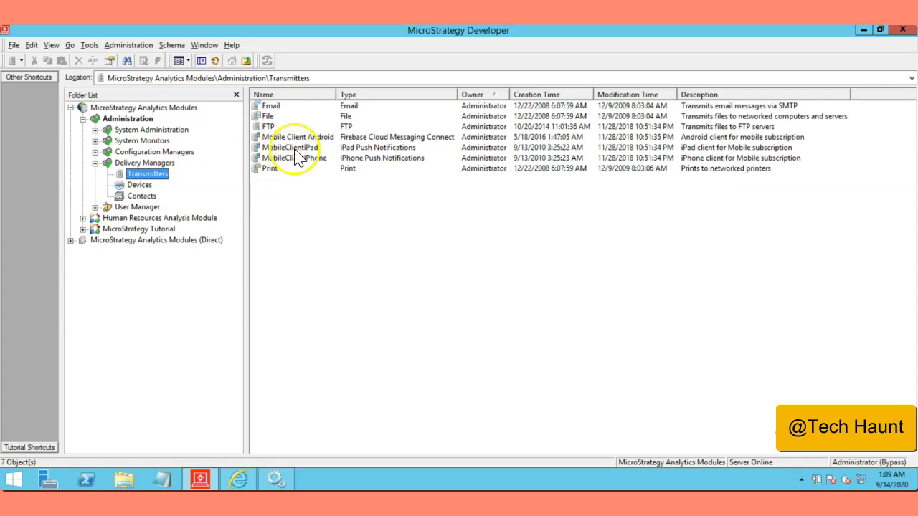
- Open the Email transmitter and review its name, description and the sender's display name and email address
double_click(270, 106)
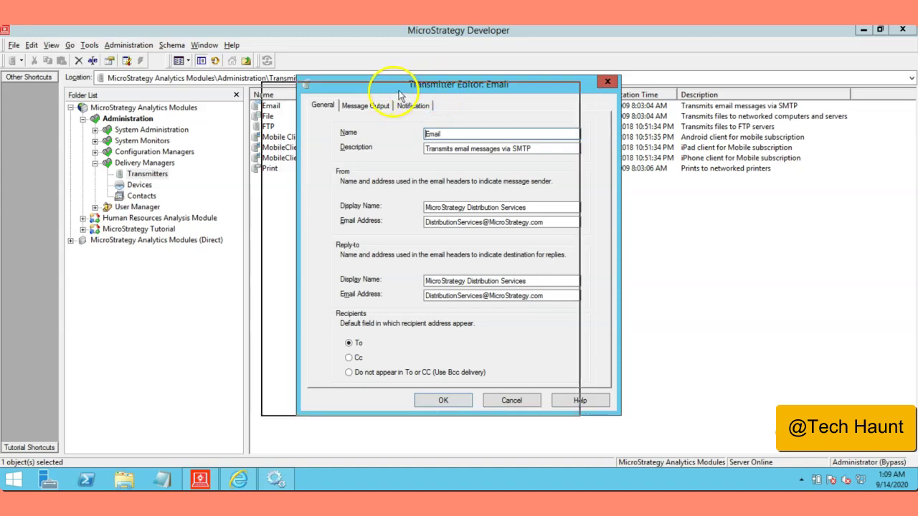
left_click_drag(437, 90, 391, 95)
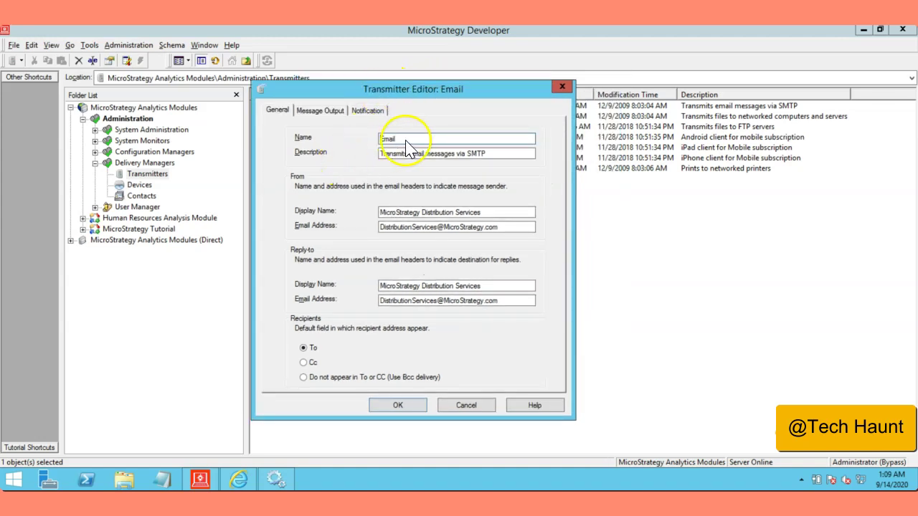
left_click_drag(372, 89, 349, 129)
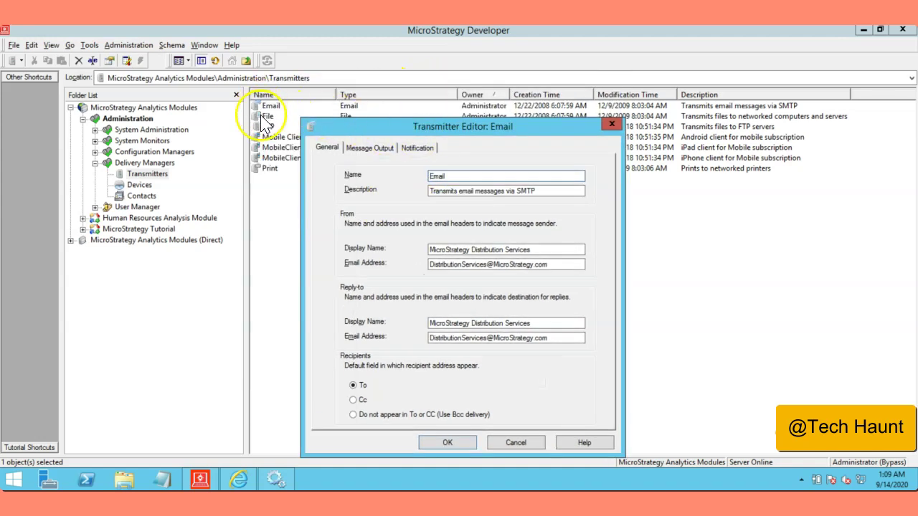
left_click_drag(450, 175, 425, 177)
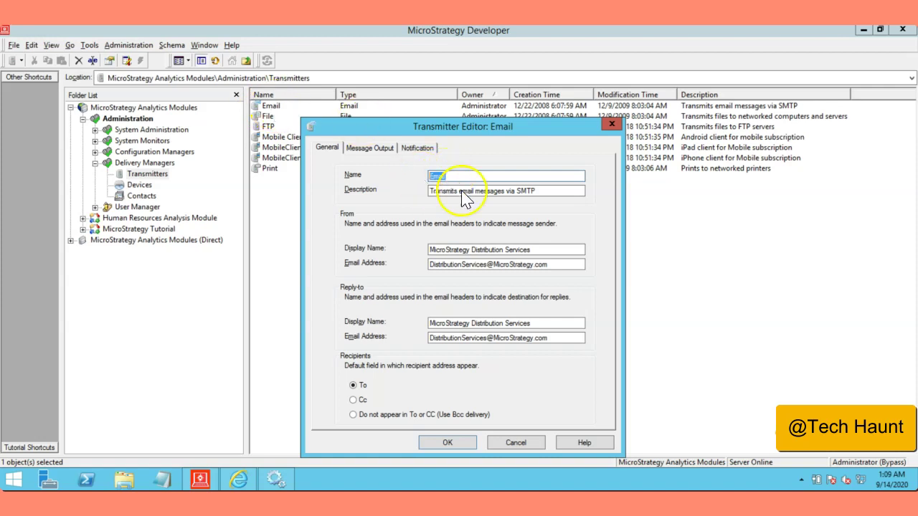
left_click_drag(545, 190, 420, 192)
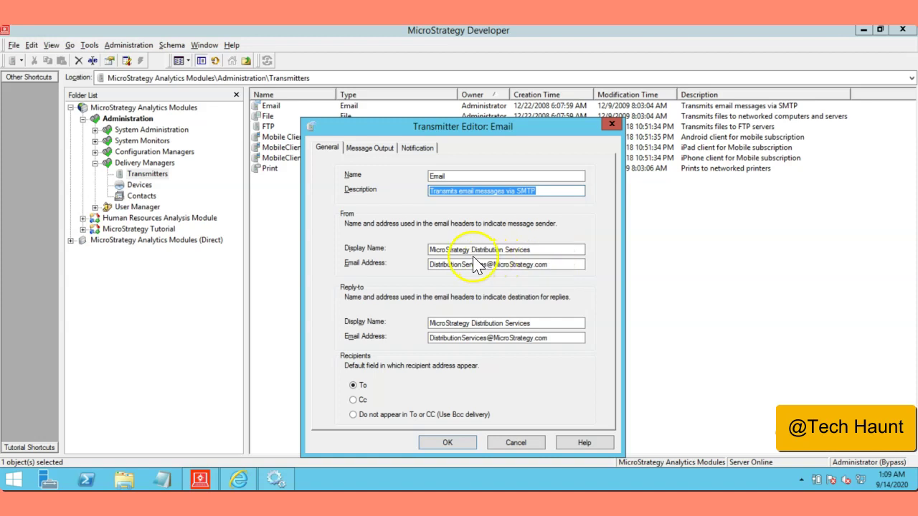
left_click_drag(534, 250, 425, 251)
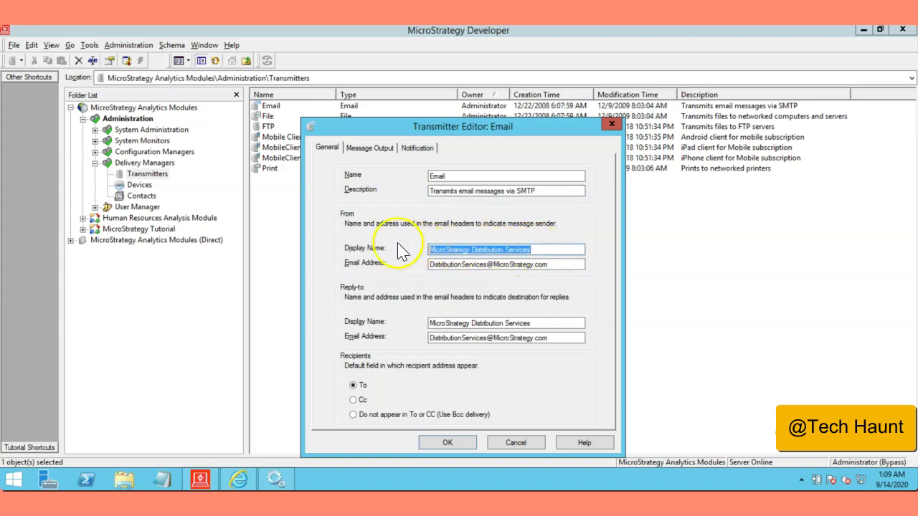
left_click(551, 250)
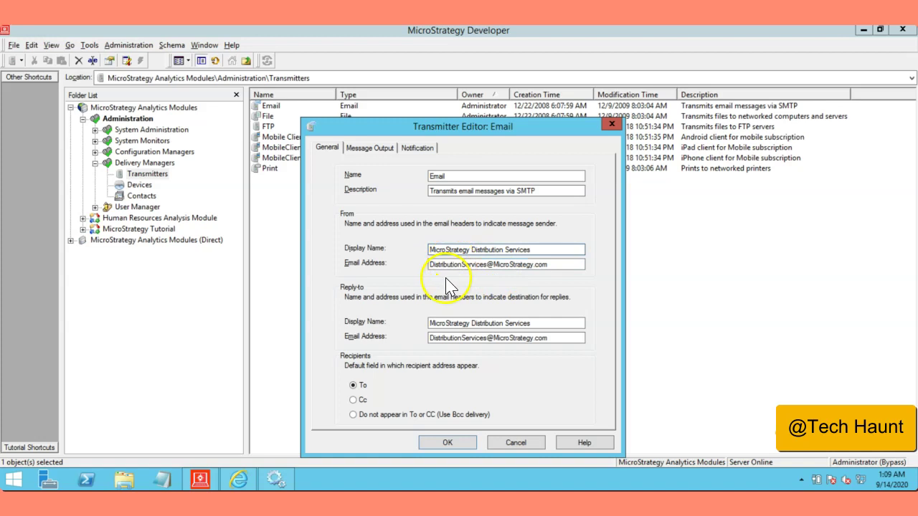
left_click_drag(430, 265, 543, 266)
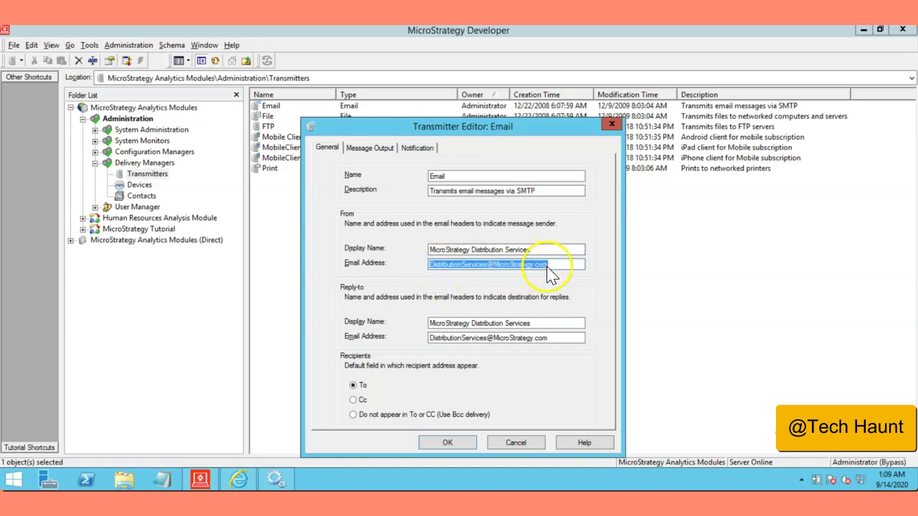
left_click(556, 267)
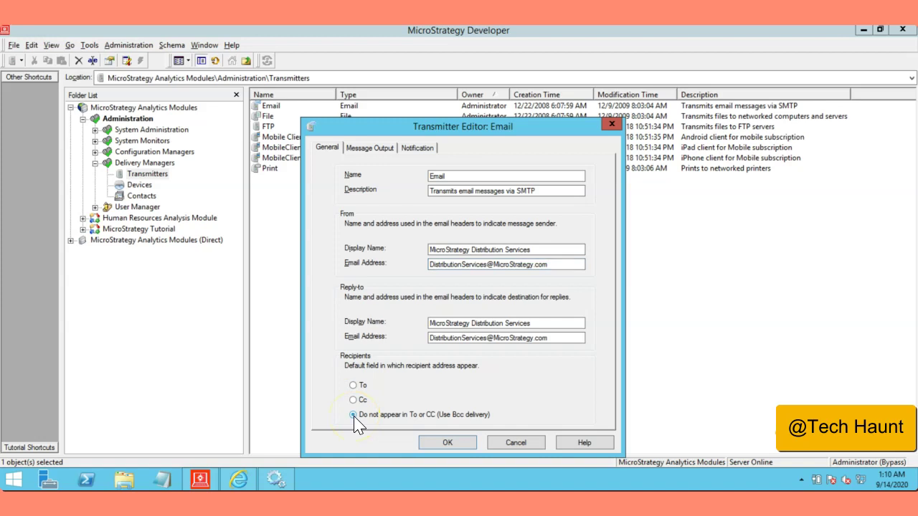
- Set the Email transmitter's recipients to Bcc delivery and change its message output from sending via SMTP to saving to file
left_click(353, 415)
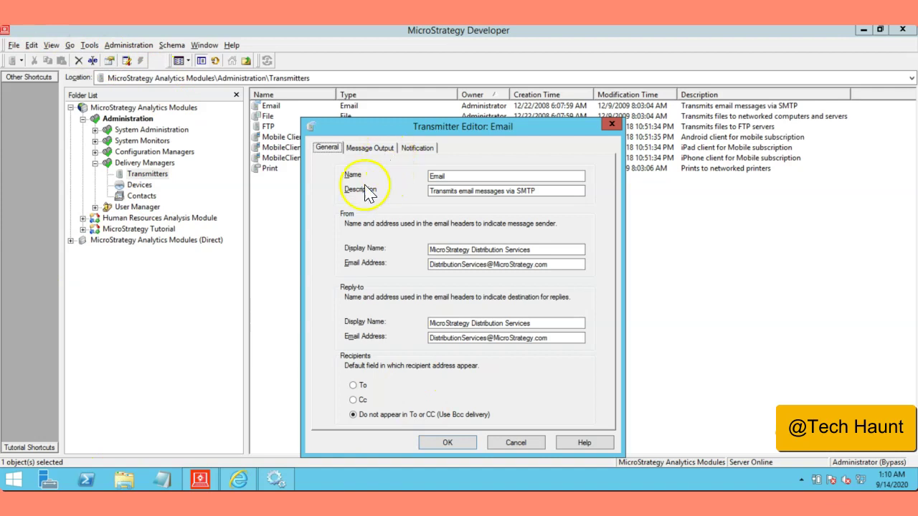
left_click(372, 151)
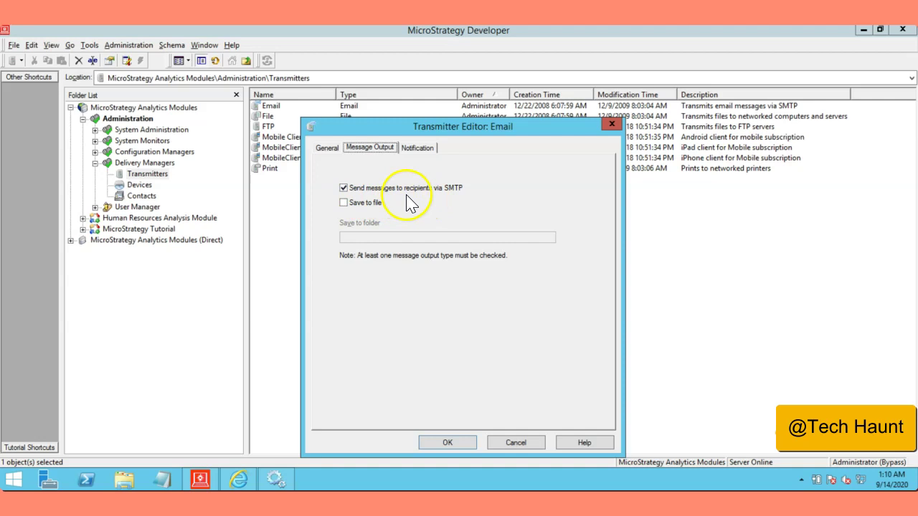
left_click(344, 188)
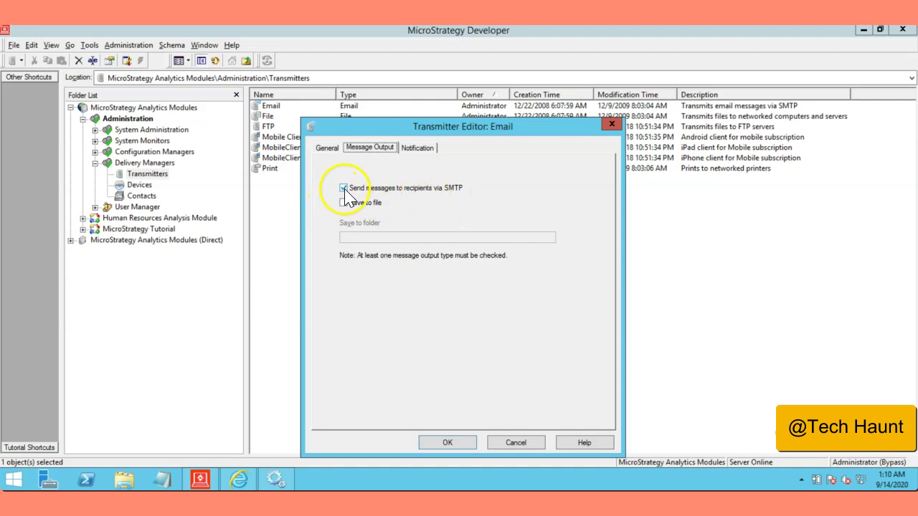
left_click(344, 203)
- Copy the path of the D:\tmp folder from File Explorer and set it as the transmitter's save folder
left_click(381, 240)
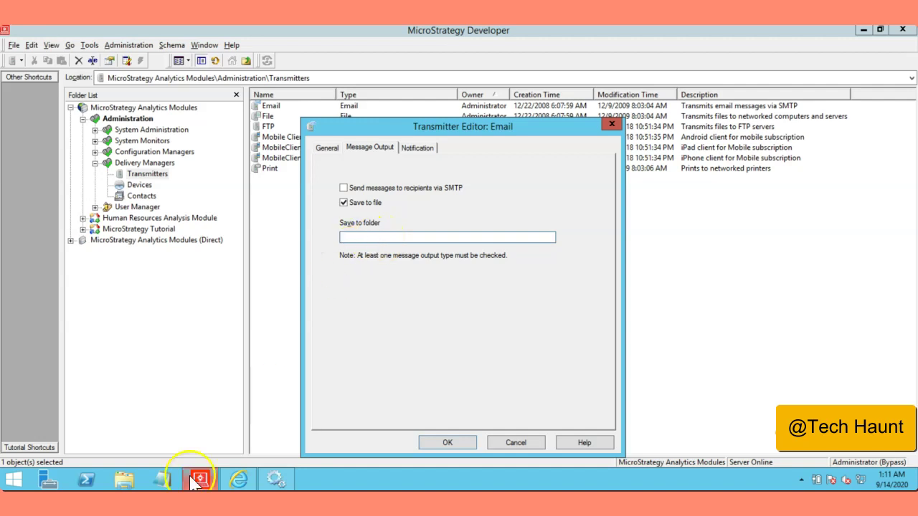
left_click(124, 479)
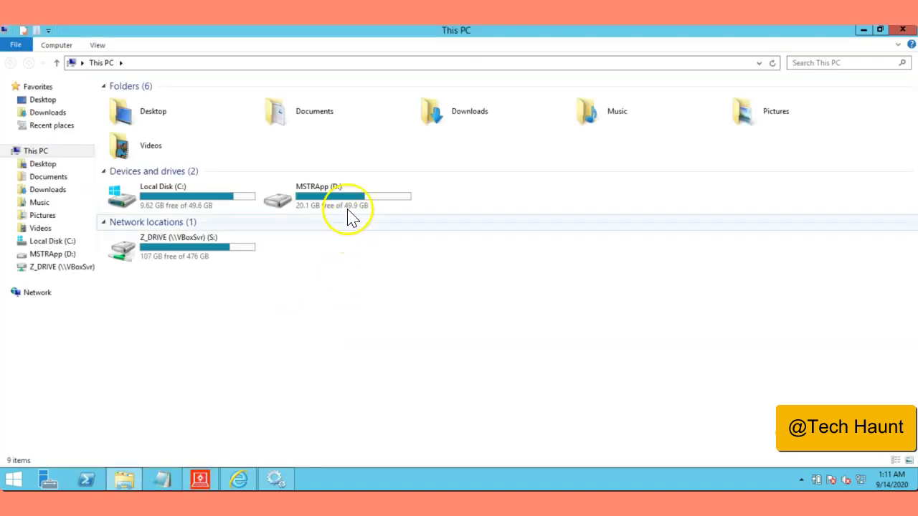
double_click(350, 206)
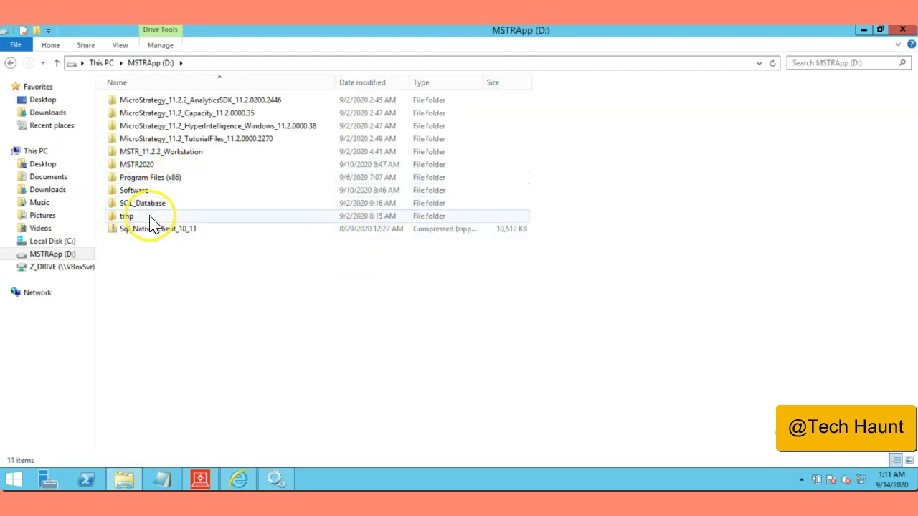
double_click(147, 216)
left_click(374, 65)
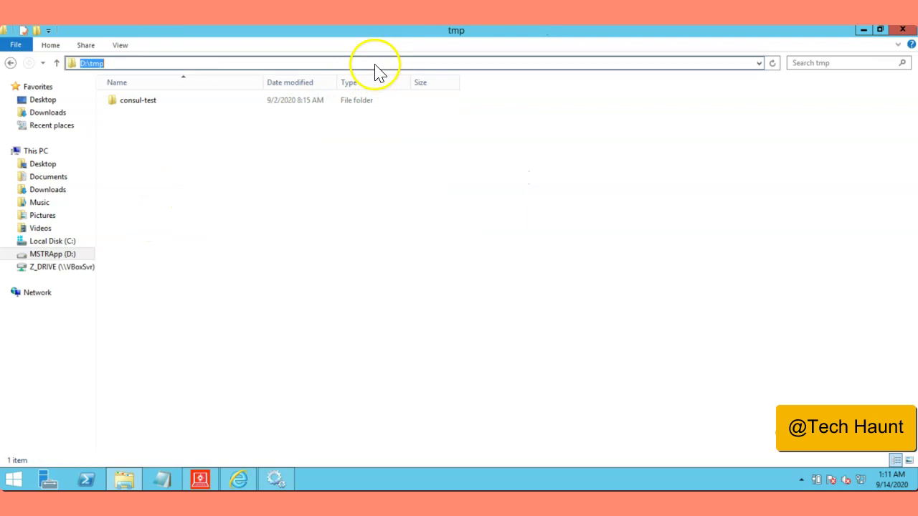
left_click(864, 30)
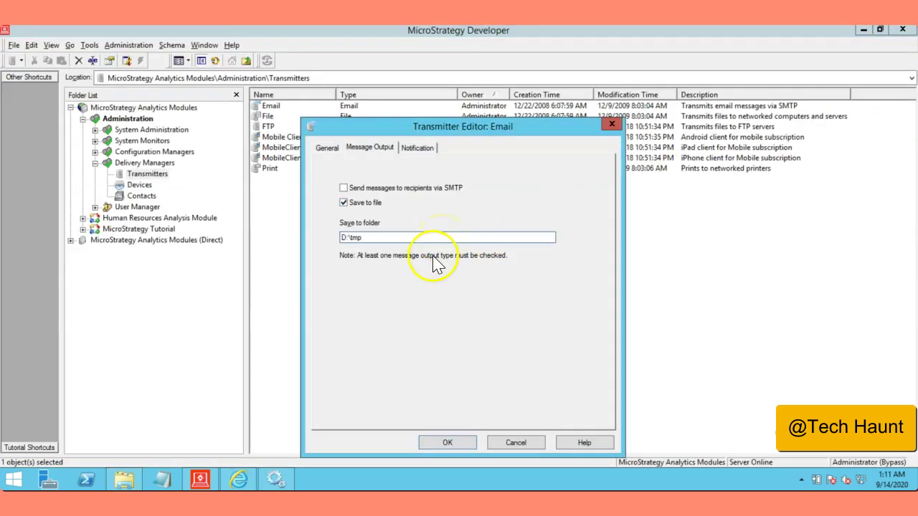
- Save the Email transmitter and check the contents of D:\tmp in File Explorer before returning to MicroStrategy Developer
left_click(445, 442)
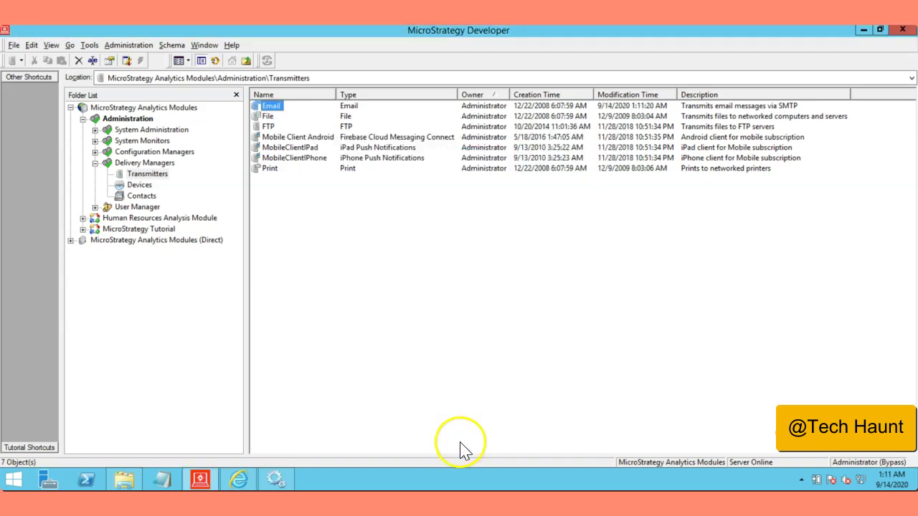
left_click(124, 479)
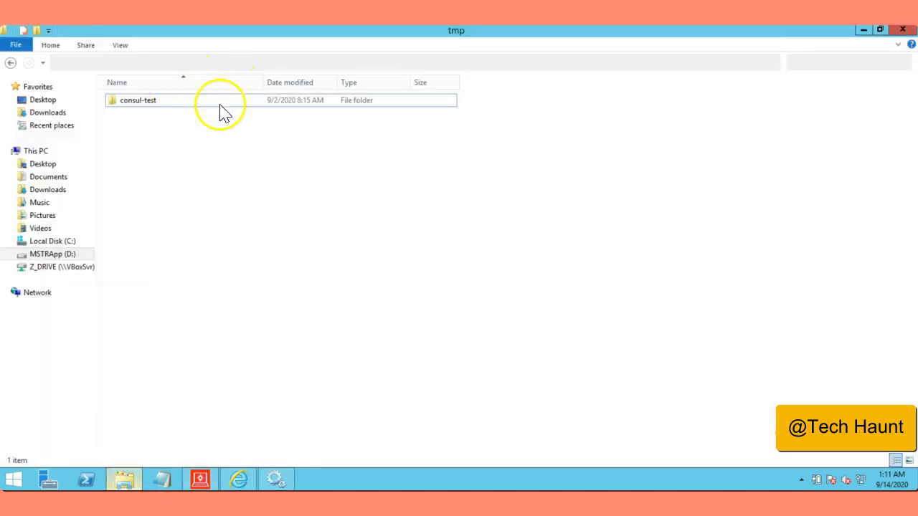
left_click(201, 479)
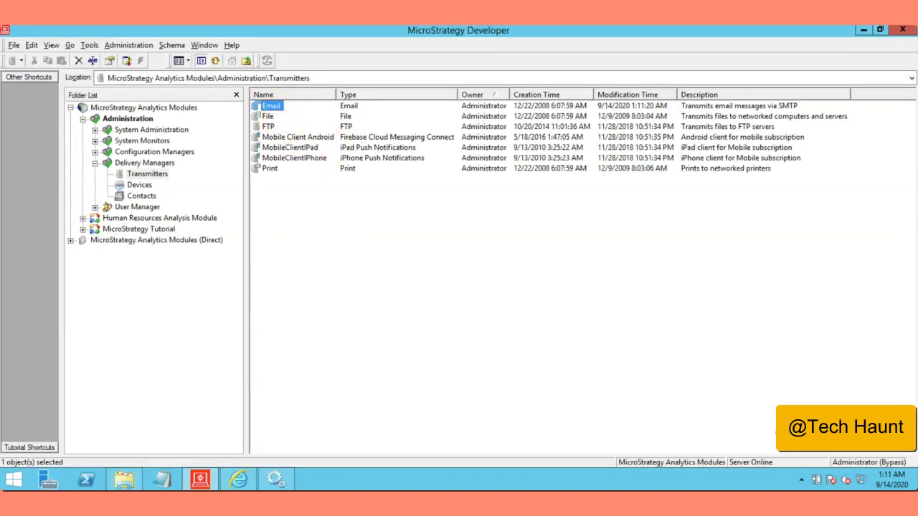
- Start creating a new device of type Email in the Devices folder of Delivery Managers
left_click(140, 185)
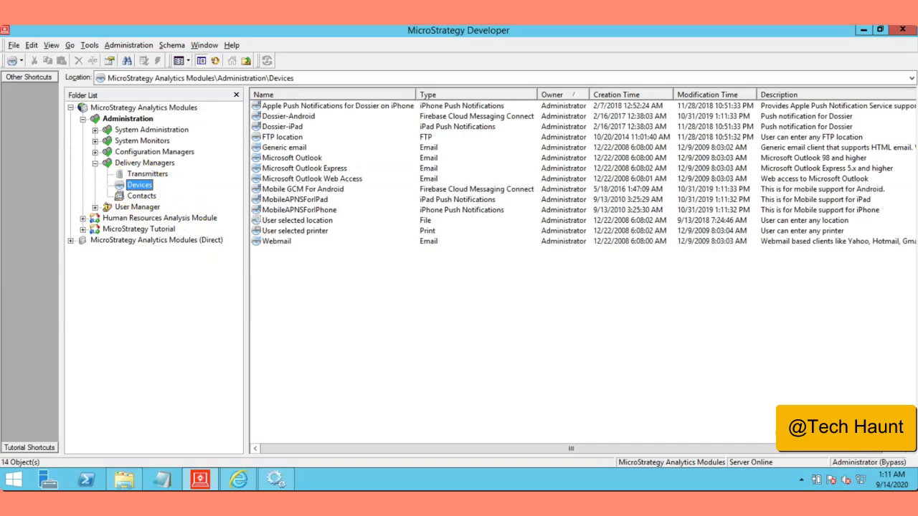
right_click(140, 191)
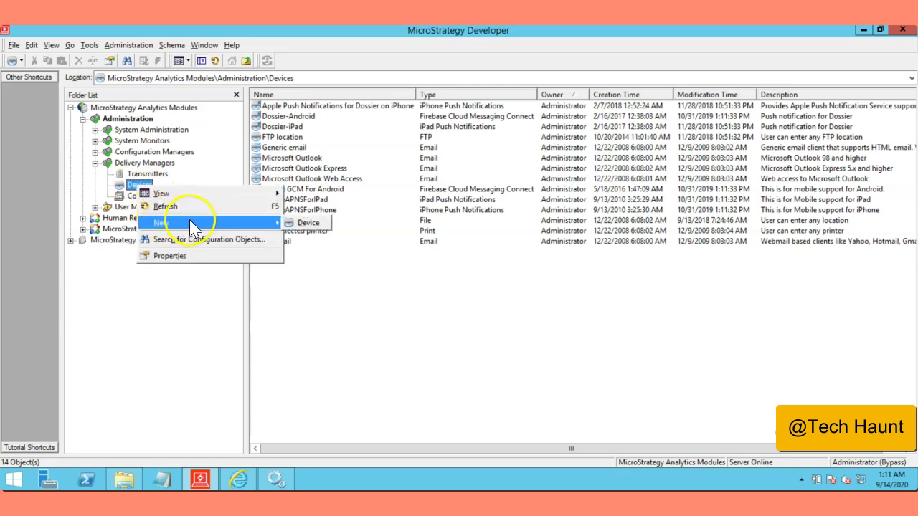
left_click(308, 295)
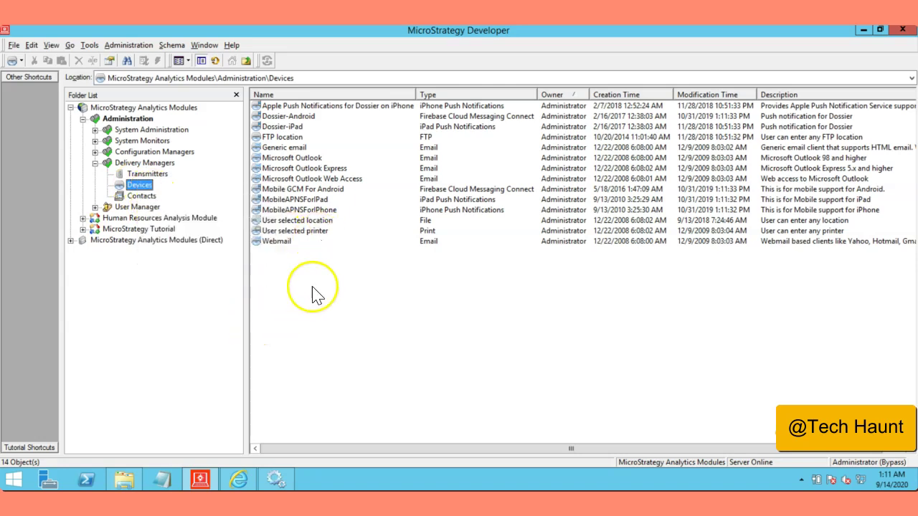
right_click(311, 276)
mouse_move(409, 312)
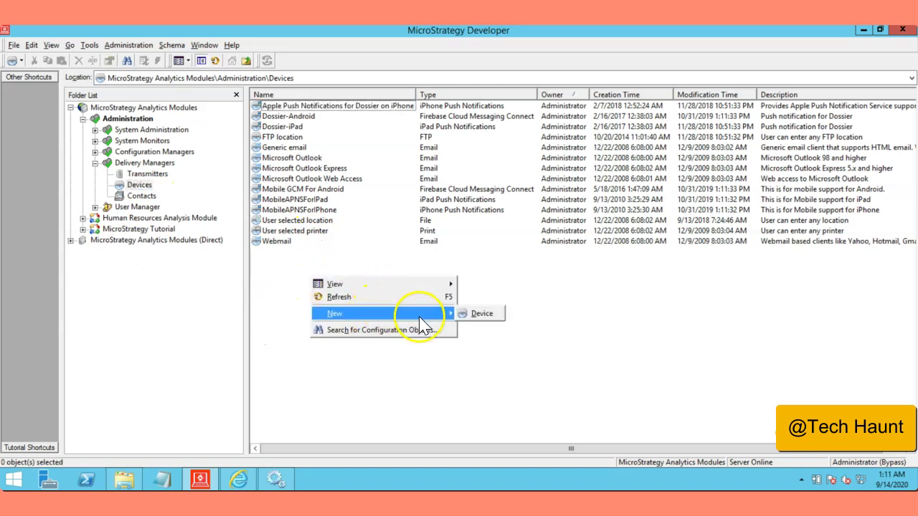
left_click(482, 314)
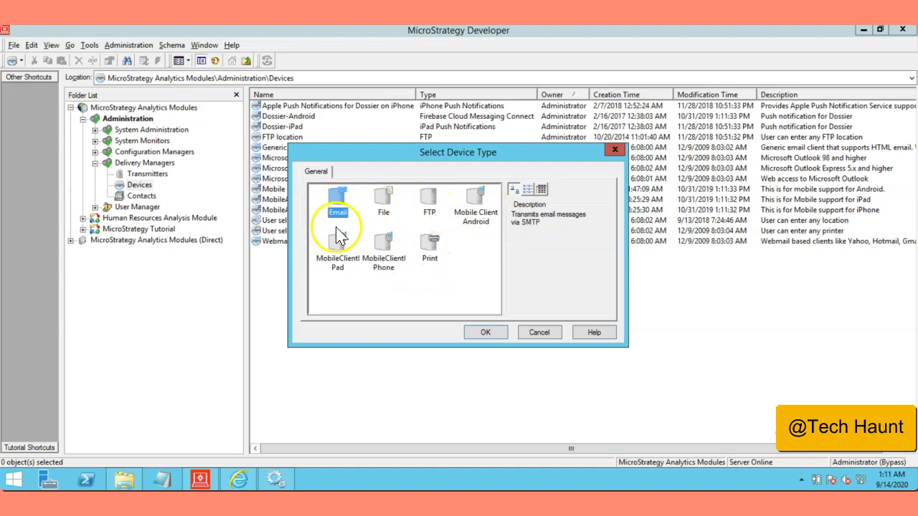
left_click_drag(367, 153, 454, 165)
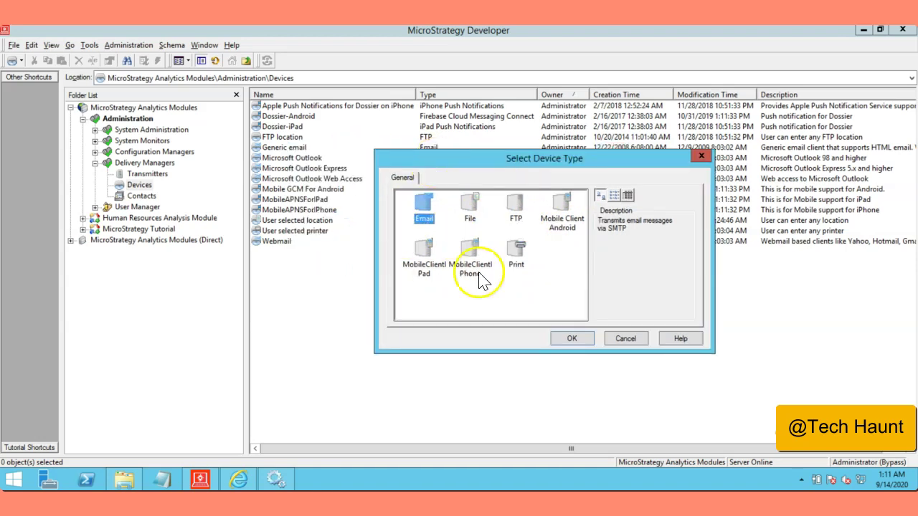
left_click(572, 340)
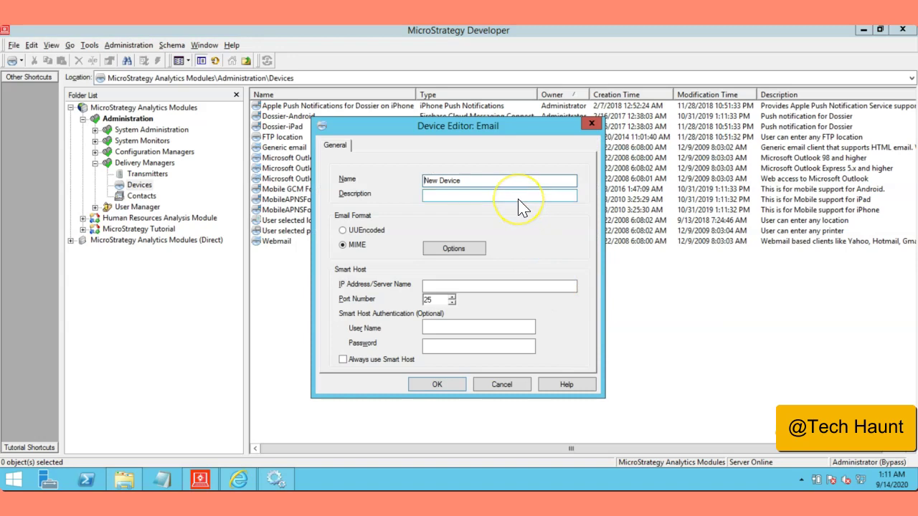
- Name the new Email device "Email for our-users", leave the Smart Host server blank, and save the device
left_click_drag(483, 185, 390, 188)
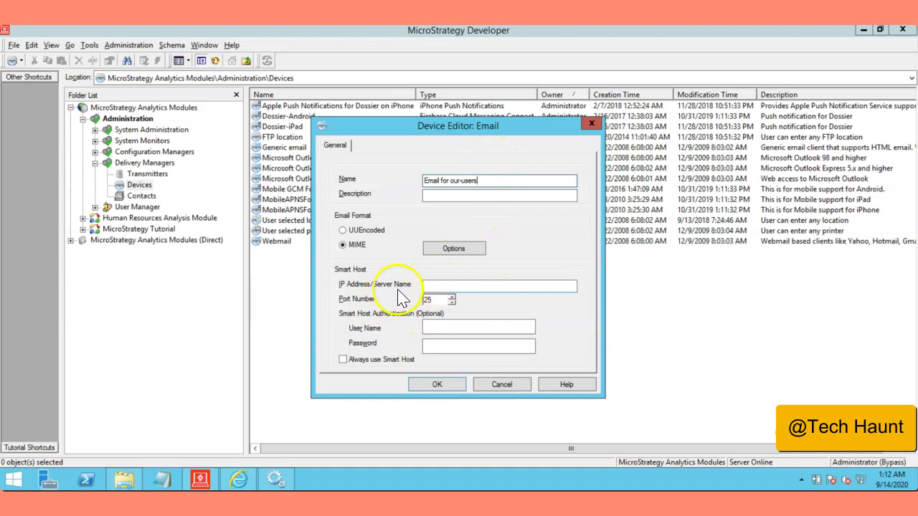
left_click(431, 287)
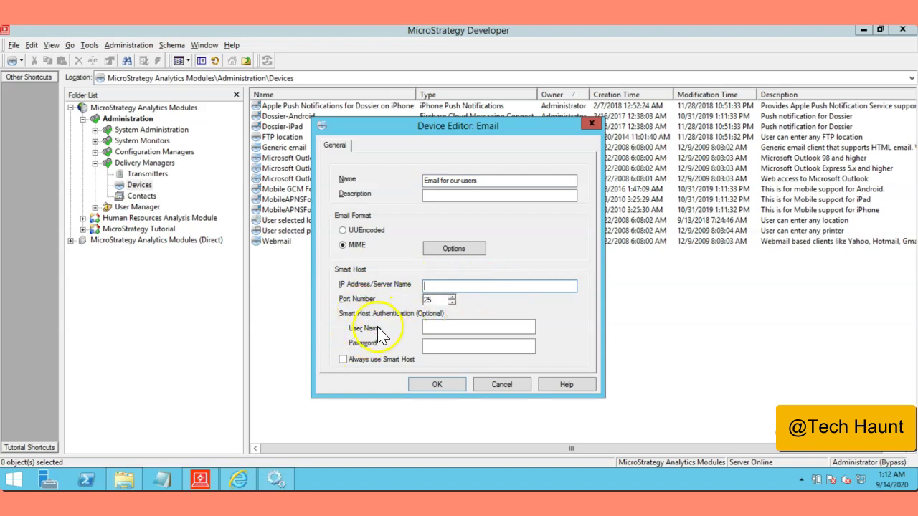
left_click(449, 386)
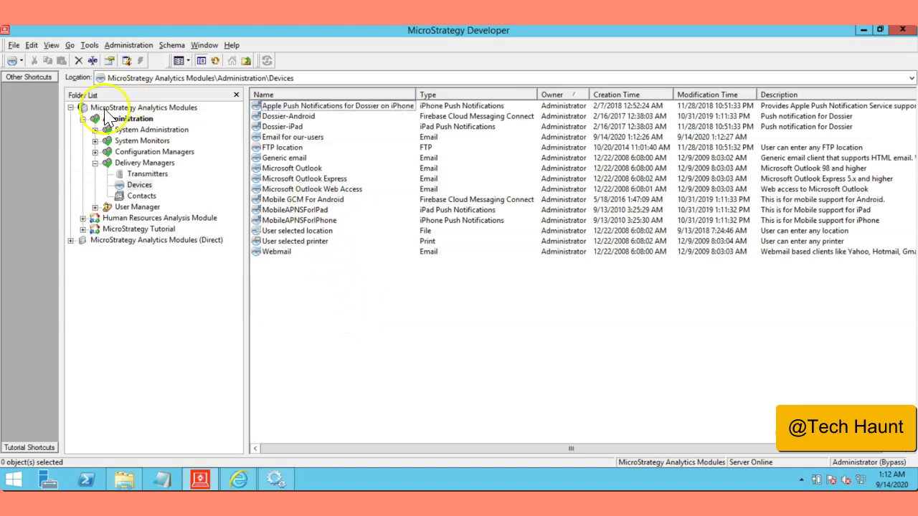
- Collapse Delivery Managers and expand the MicroStrategy Groups list under User Manager
left_click(95, 163)
left_click(126, 118)
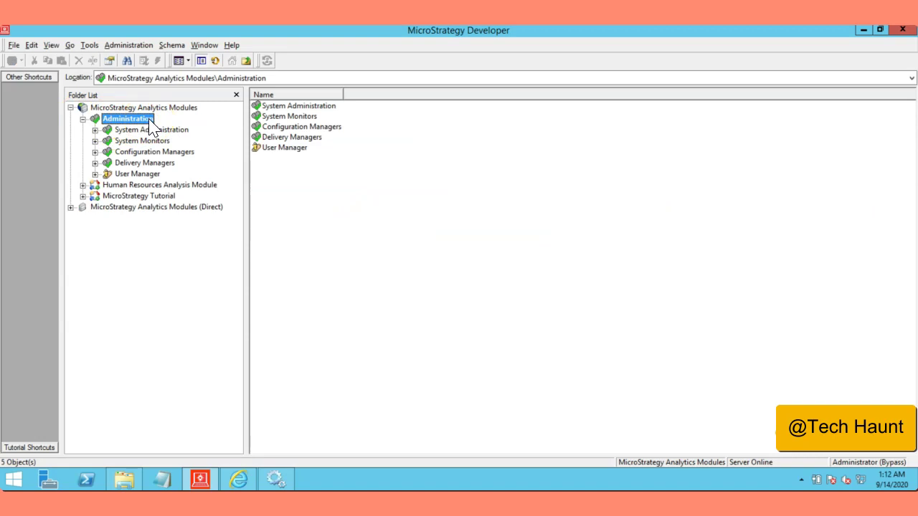
left_click(136, 174)
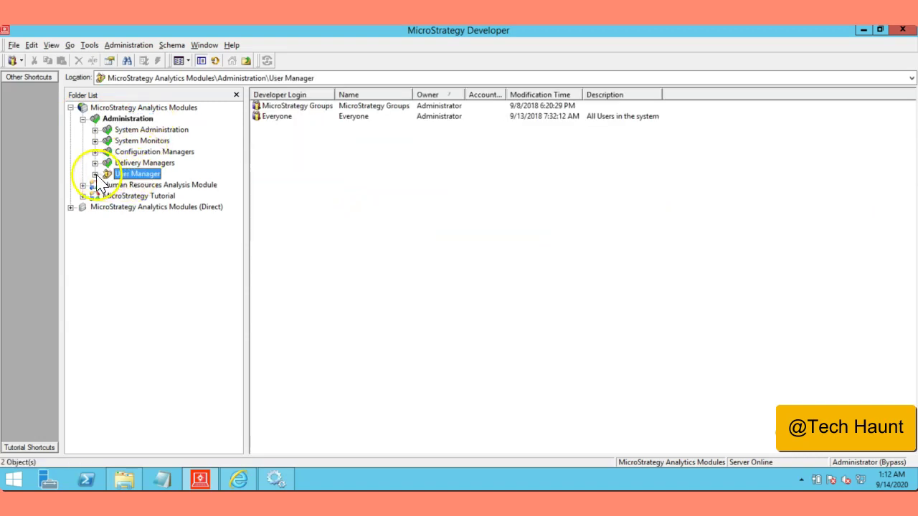
left_click(96, 175)
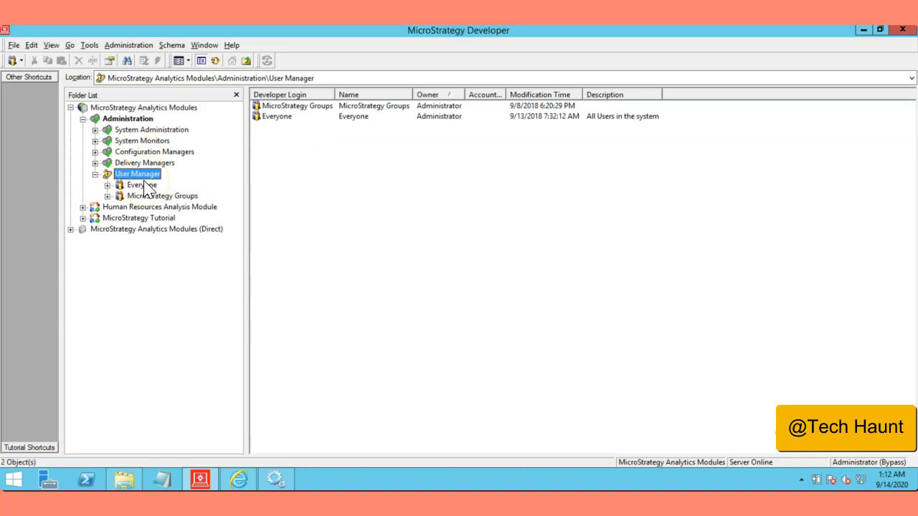
left_click(154, 196)
left_click(106, 197)
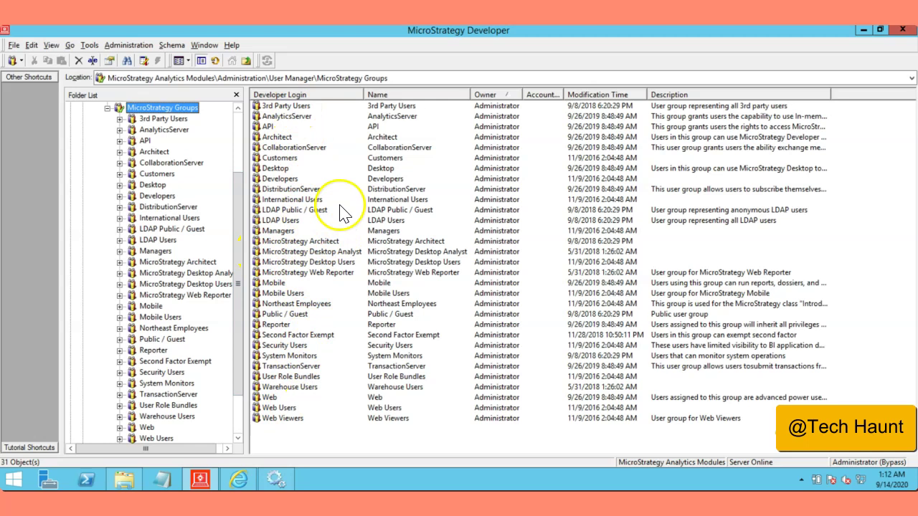
- Open the MicroStrategy Web Professional group nested under MicroStrategy Web Reporter and MicroStrategy Web Analyst
left_click(279, 274)
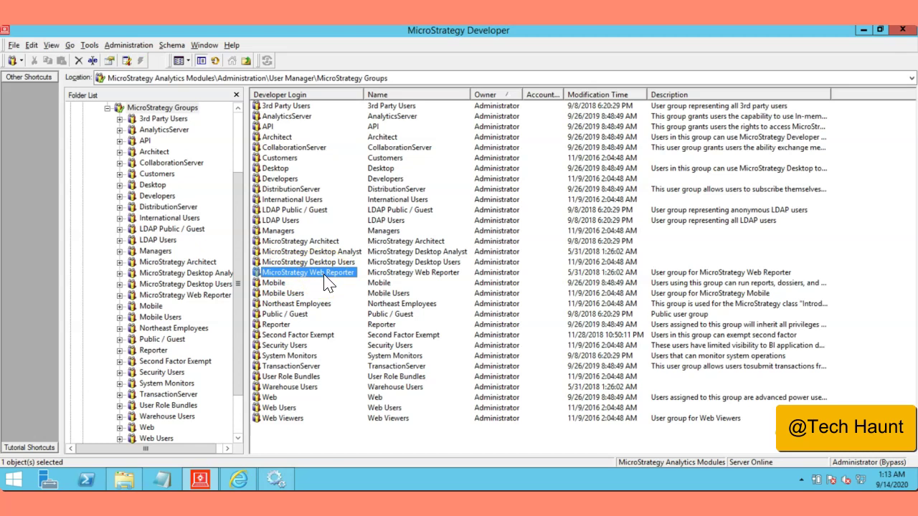
left_click(320, 273)
right_click(287, 276)
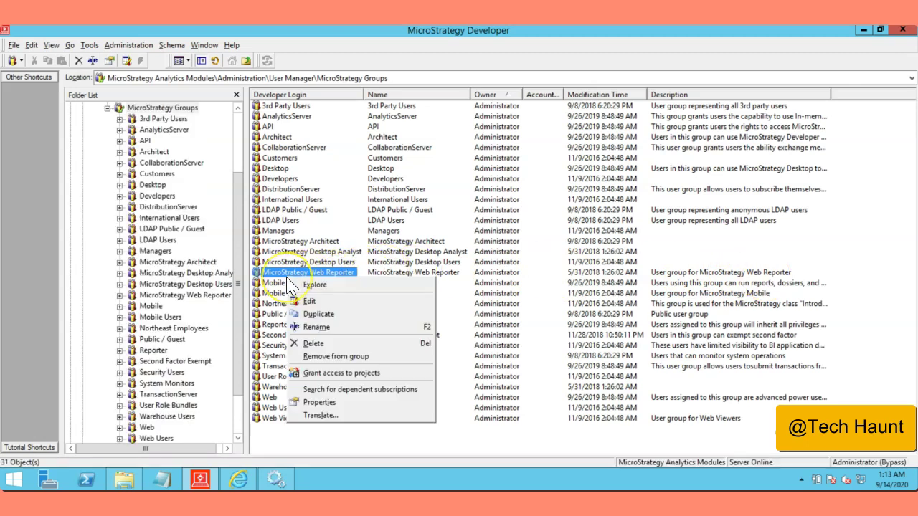
left_click(286, 440)
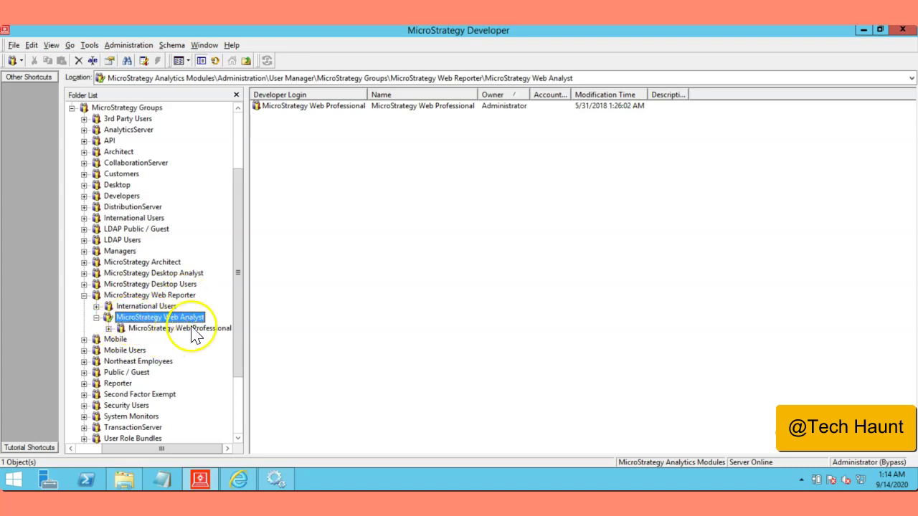
left_click(135, 328)
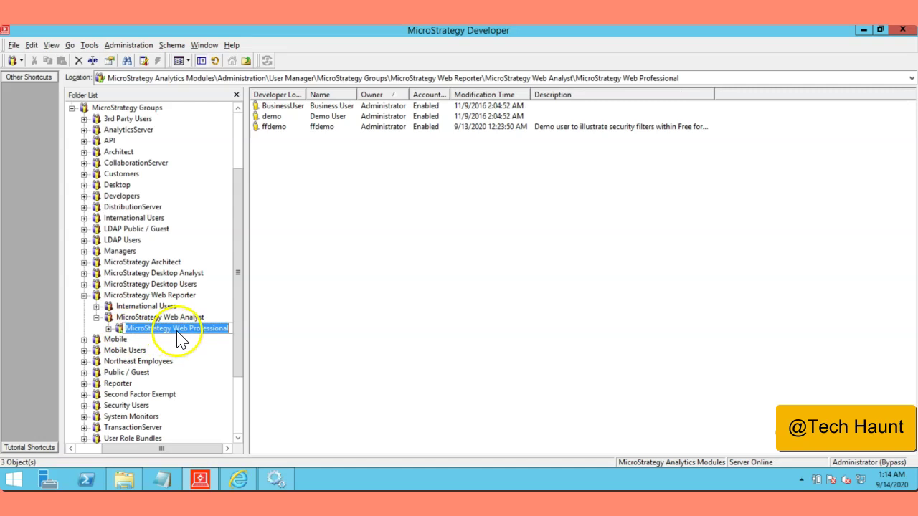
- Create a new user in the MicroStrategy Web Professional group with Tech_MSTR as both developer login and full name
left_click(318, 349)
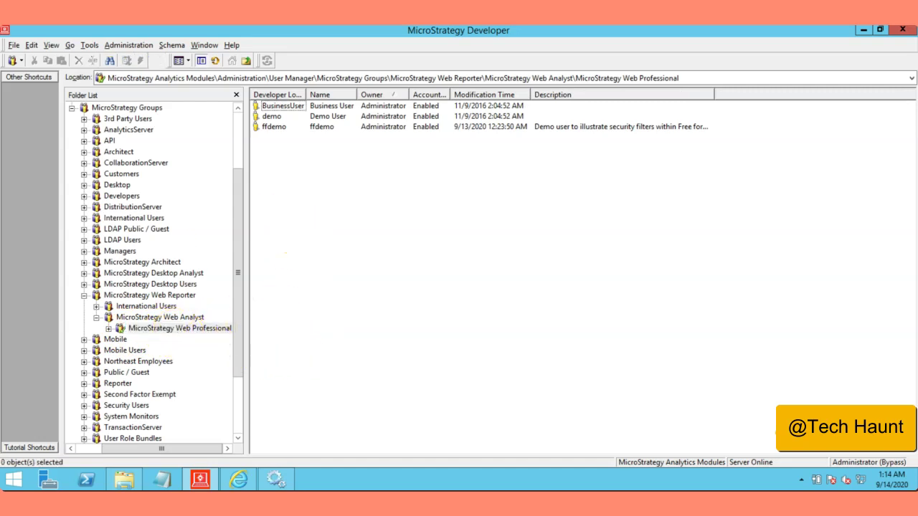
right_click(319, 184)
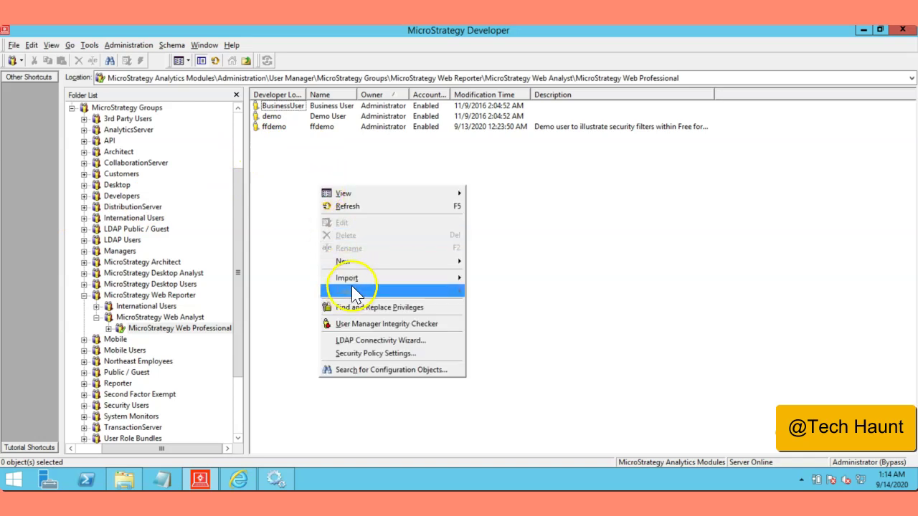
mouse_move(348, 261)
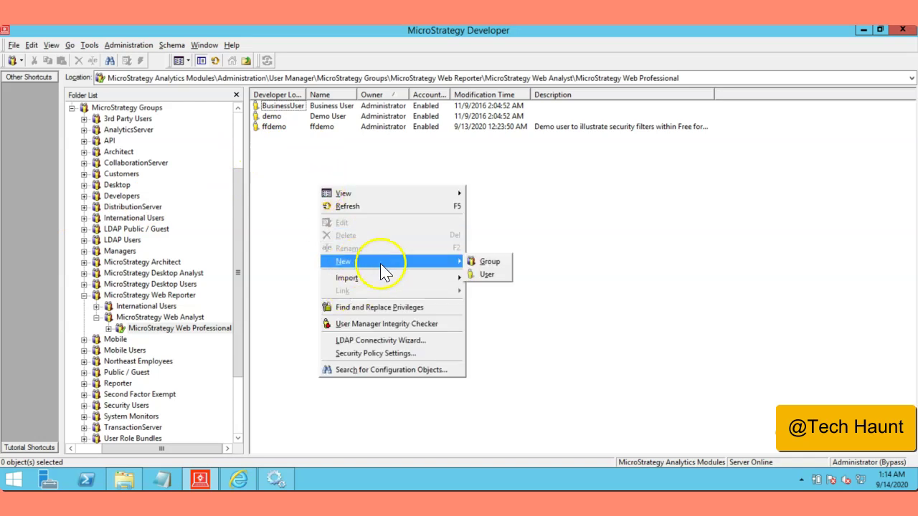
left_click(488, 276)
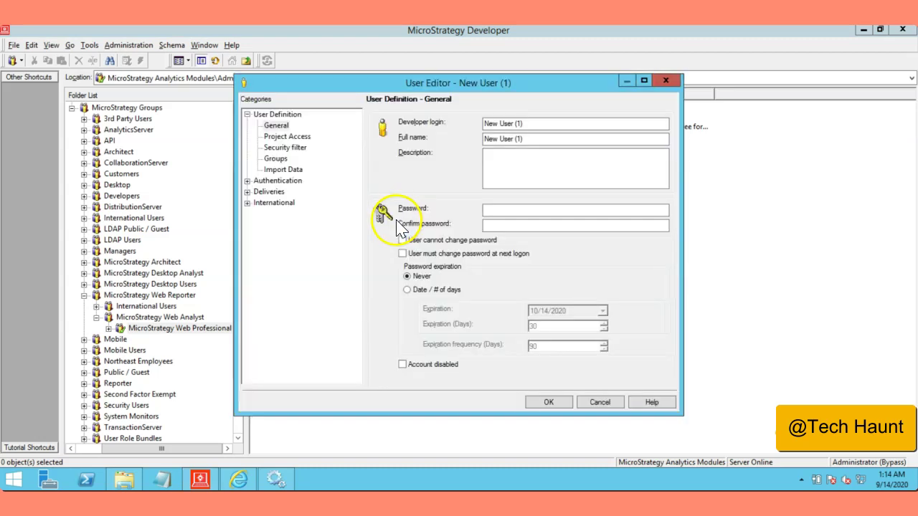
triple_click(529, 123)
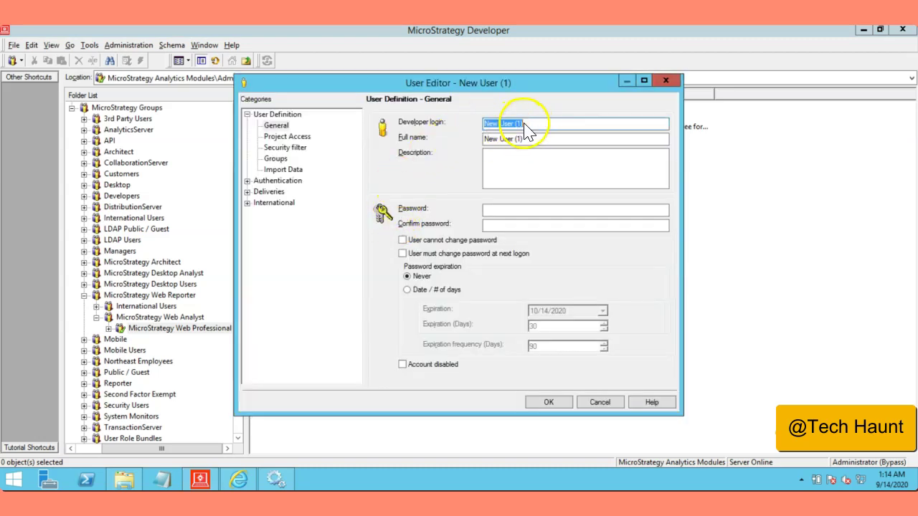
type("MSTR")
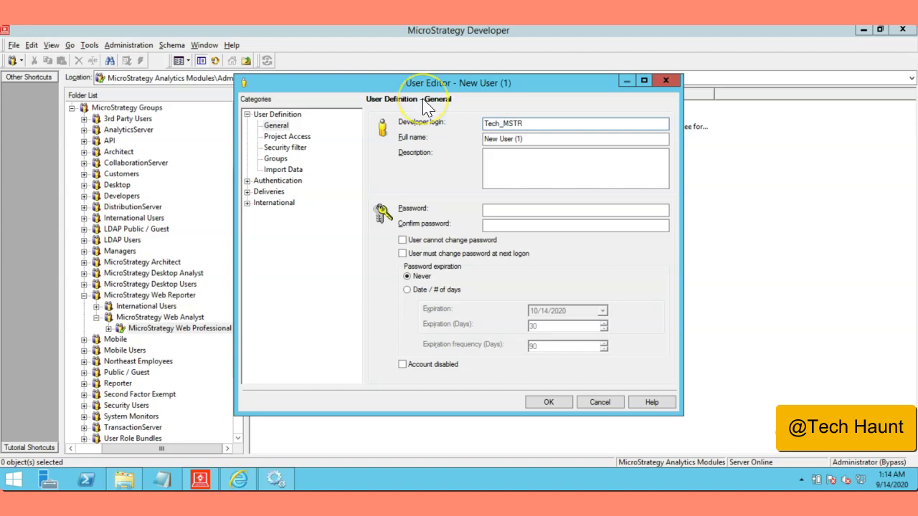
key("shift+Home")
key("ctrl+c")
key("Tab")
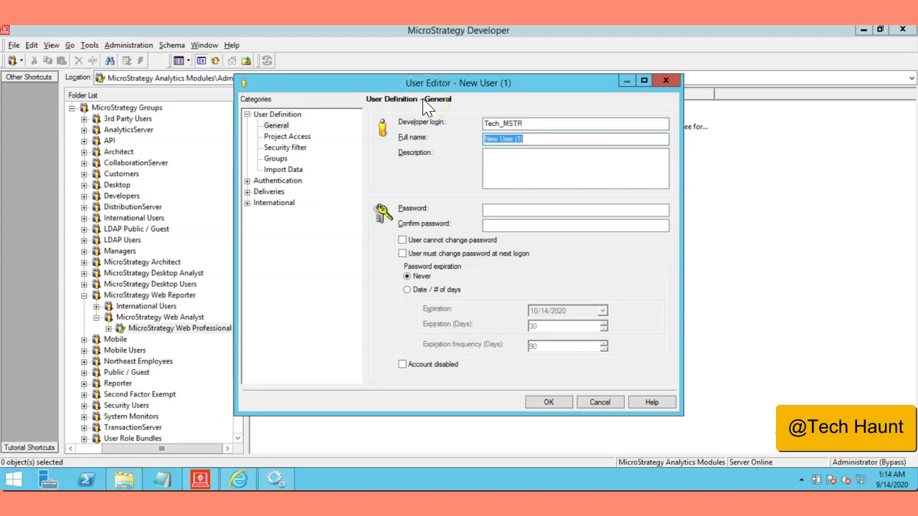
key("ctrl+v")
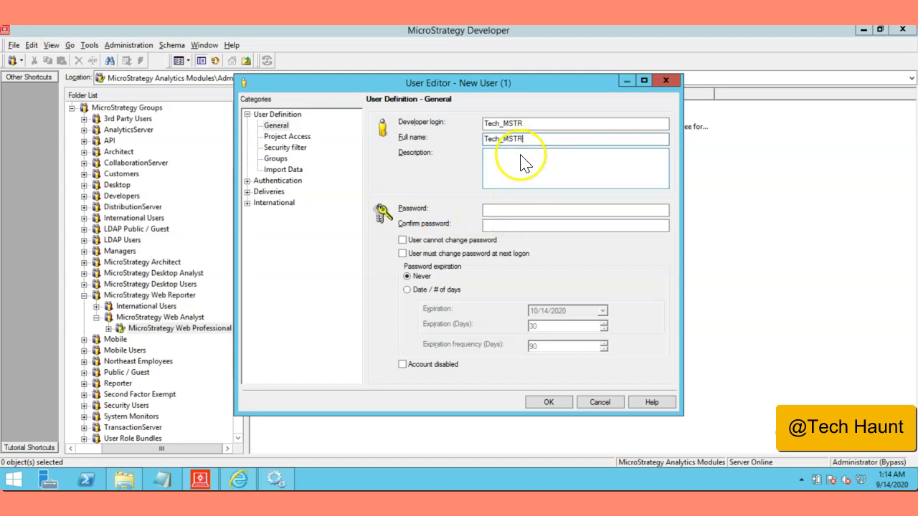
- Enter and confirm the new user's account password, and prevent the user from changing it
left_click(524, 211)
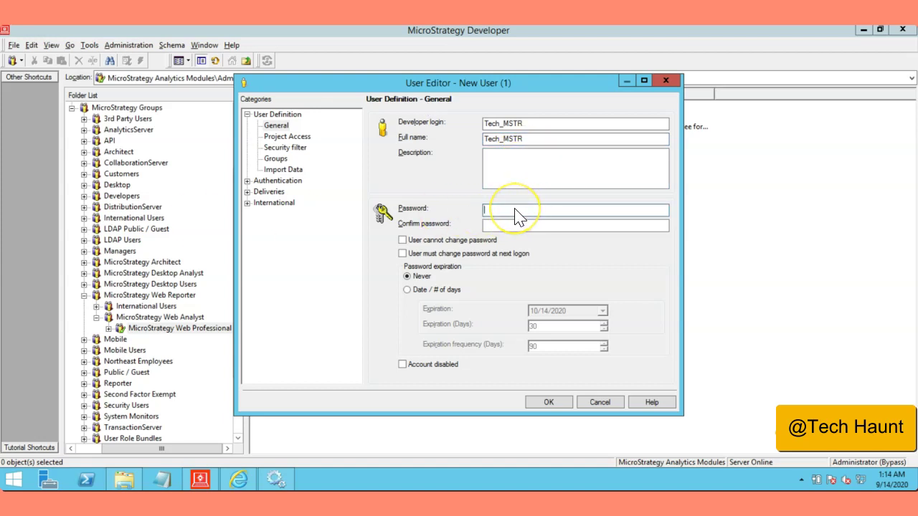
type("*")
left_click(516, 225)
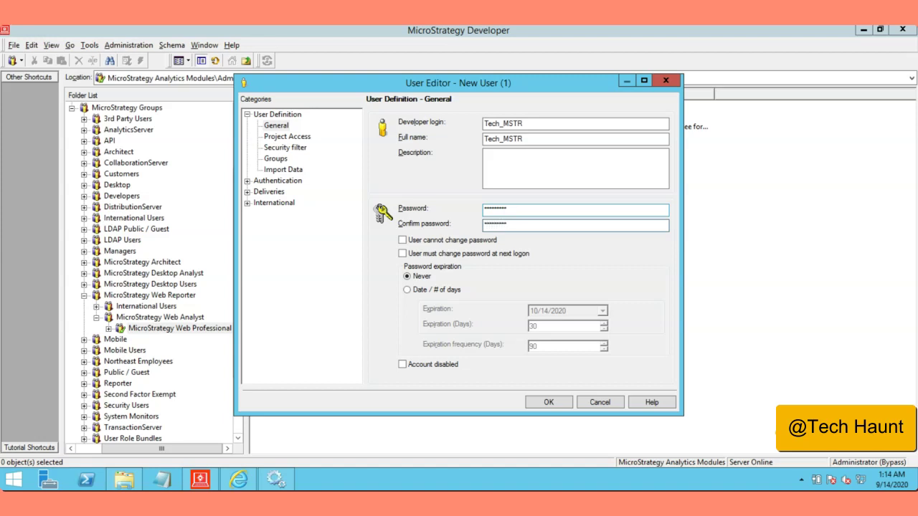
left_click(403, 241)
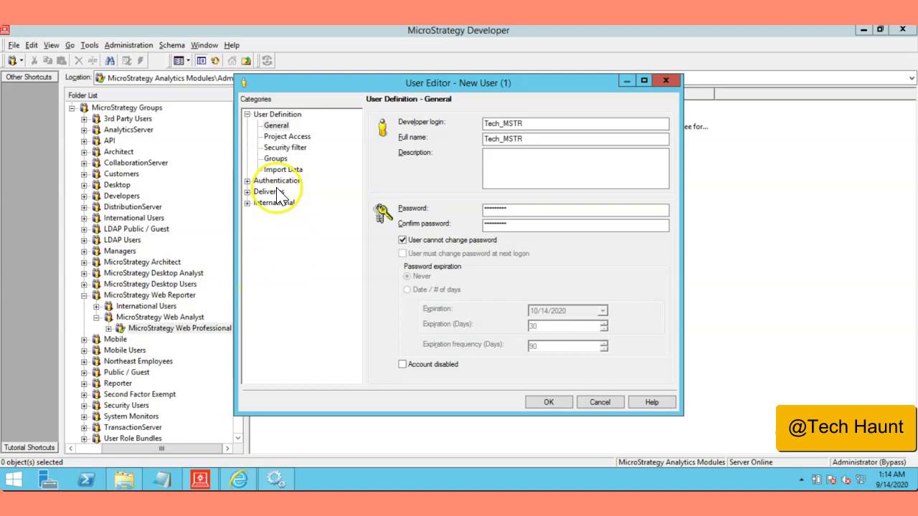
- Grant the new user all Server - Distribution privileges in the Project Access settings
left_click(291, 138)
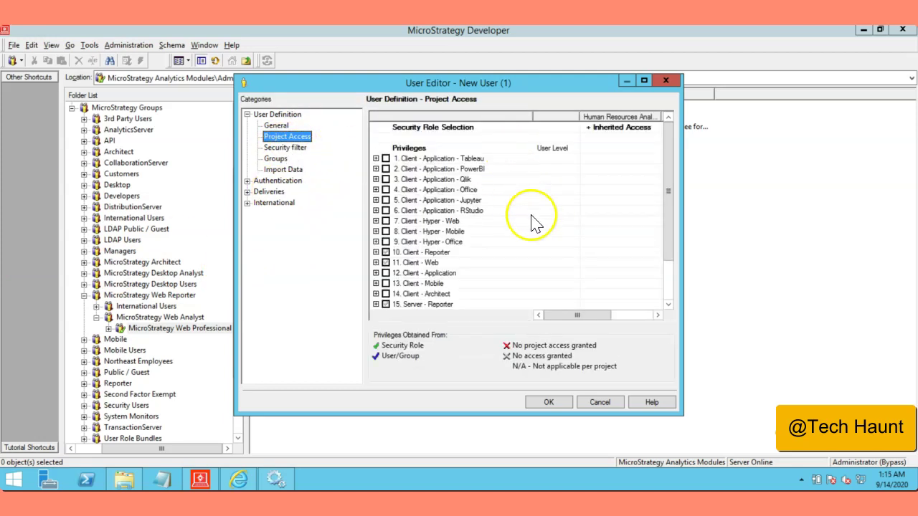
left_click(644, 80)
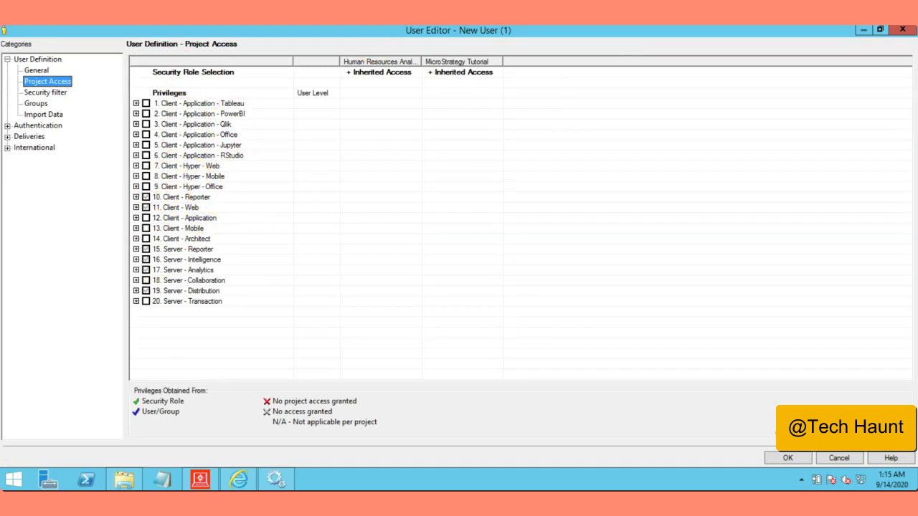
left_click(205, 290)
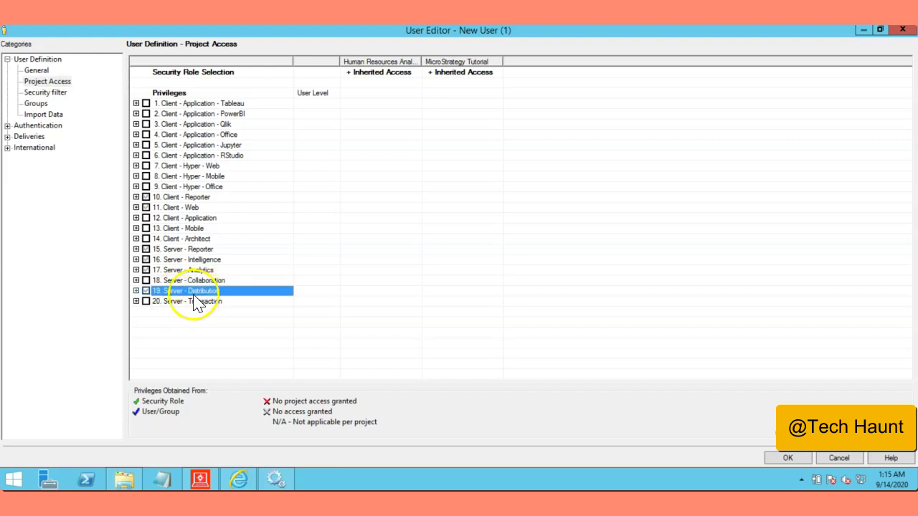
left_click(136, 291)
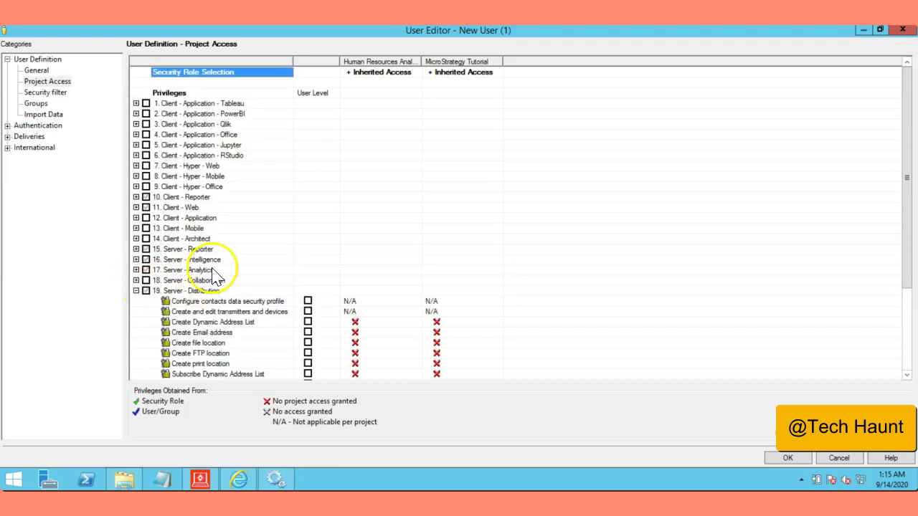
left_click(907, 330)
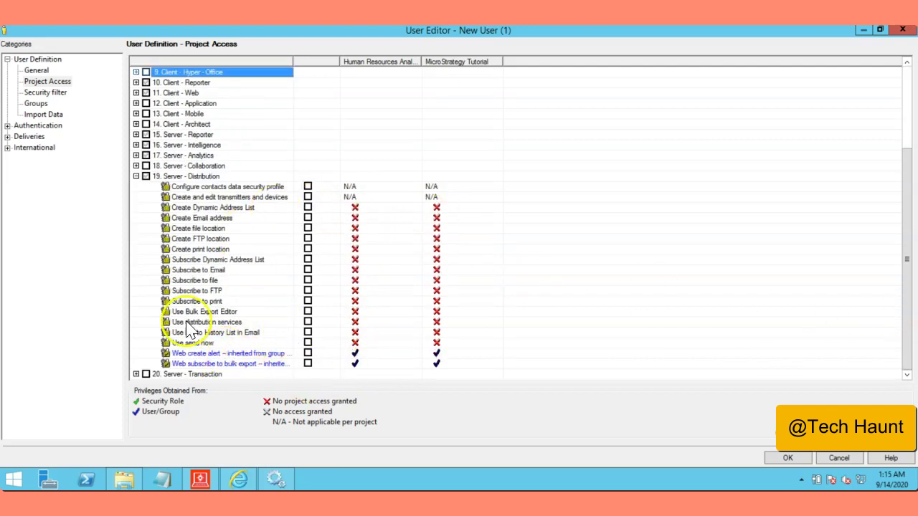
left_click(146, 178)
left_click(146, 176)
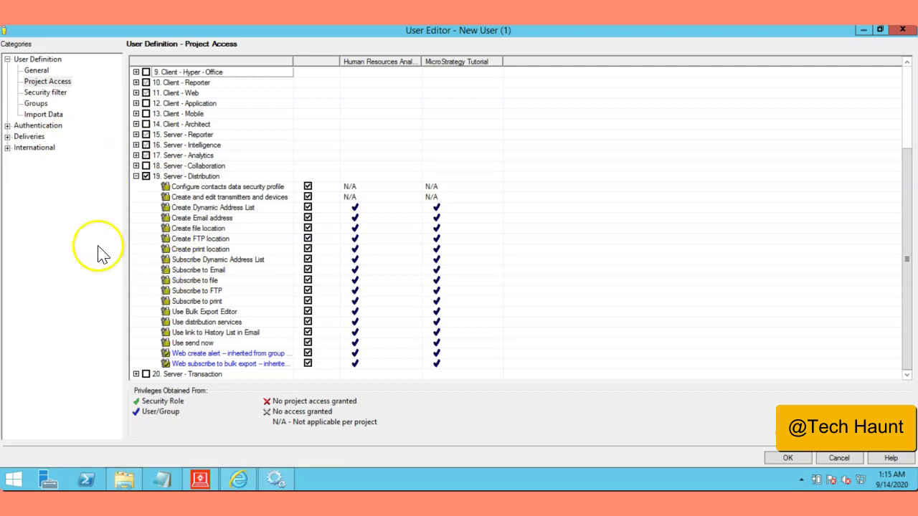
- Add a delivery address for the new user named User Email, with the user's e-mail as physical address and Email for our-users as device
left_click(32, 138)
left_click(39, 147)
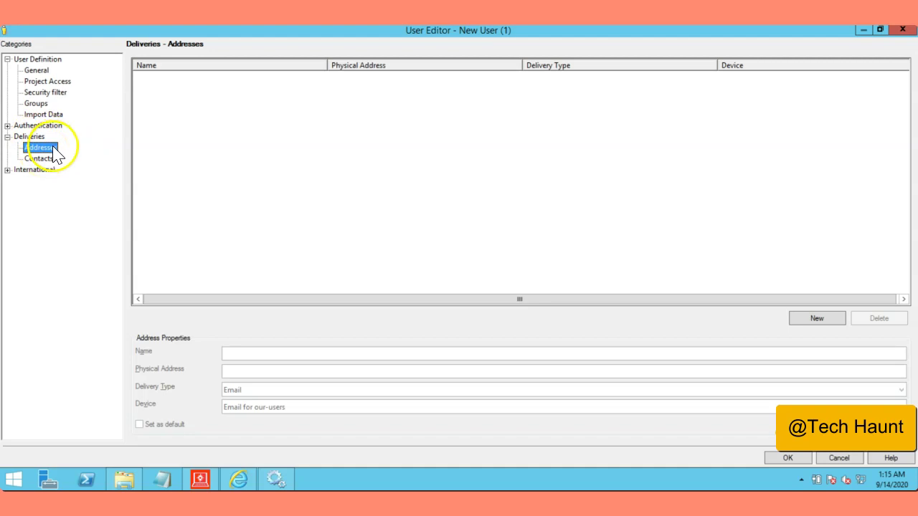
left_click(818, 320)
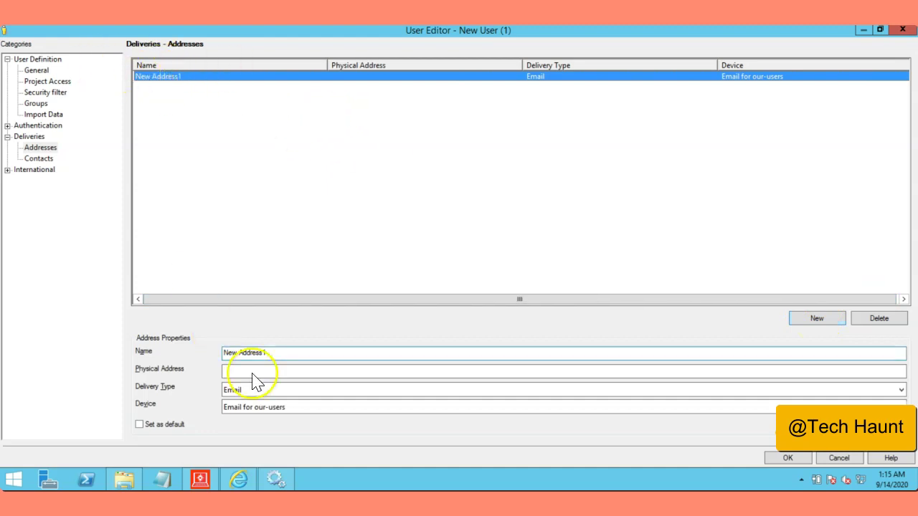
left_click(262, 353)
left_click(298, 373)
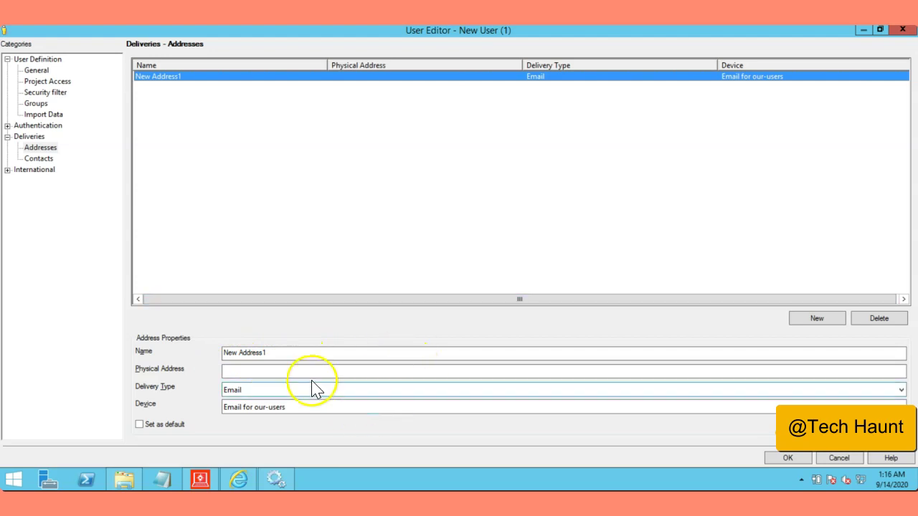
key("Tab")
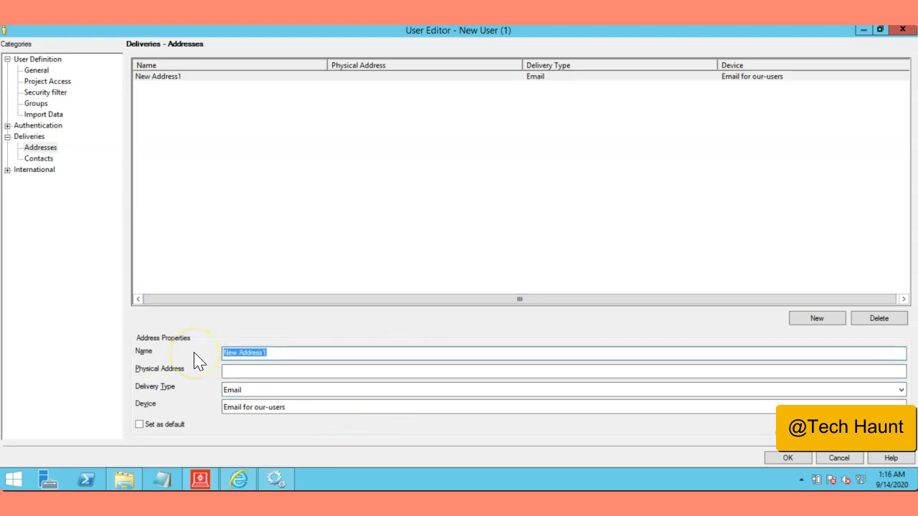
type("User Email")
key("Tab")
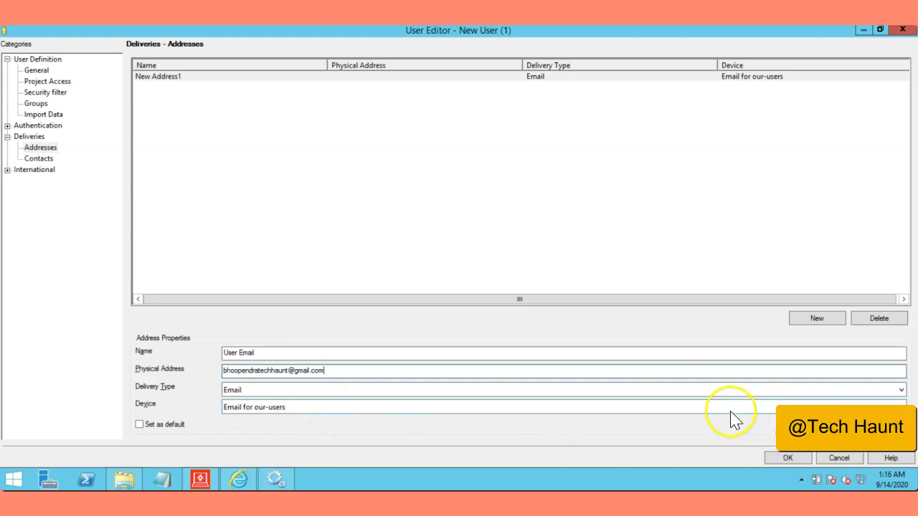
left_click(901, 407)
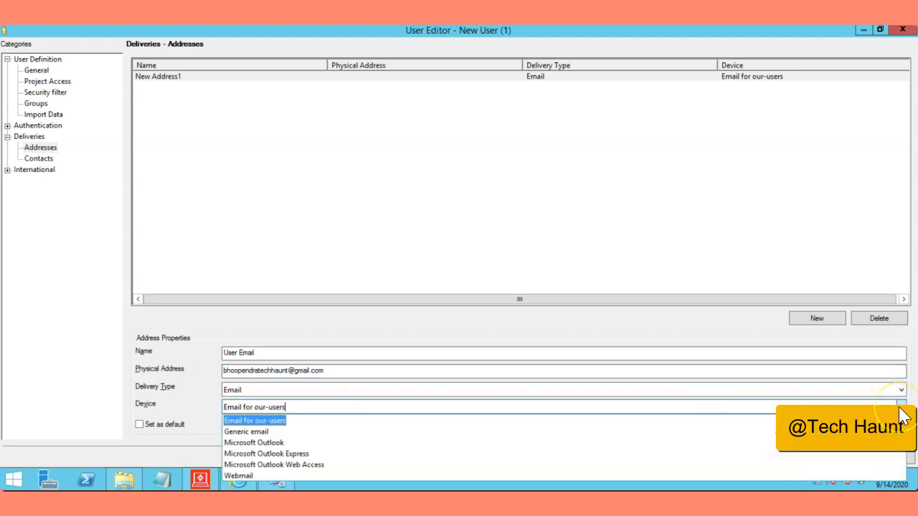
left_click(244, 421)
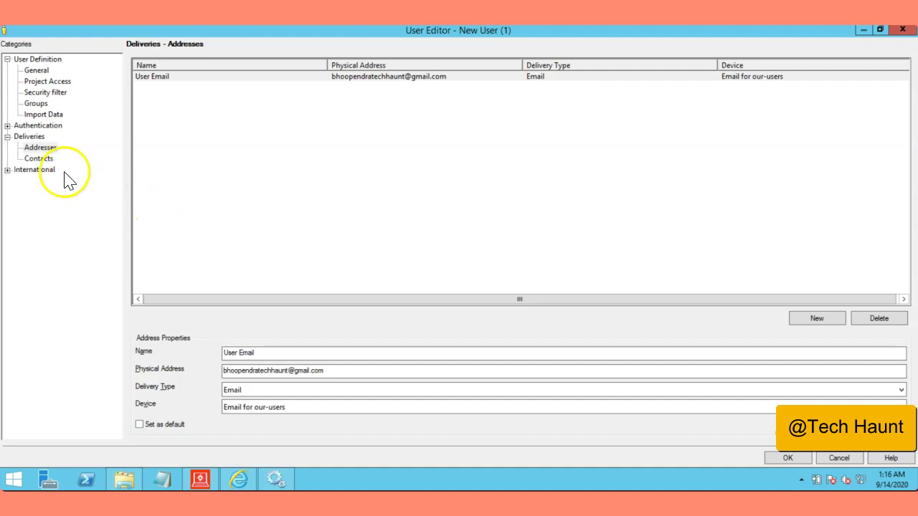
- Examine the security filters and folders available for the Human Resources Analysis Module project, and close the Security Filter Manager
left_click(56, 96)
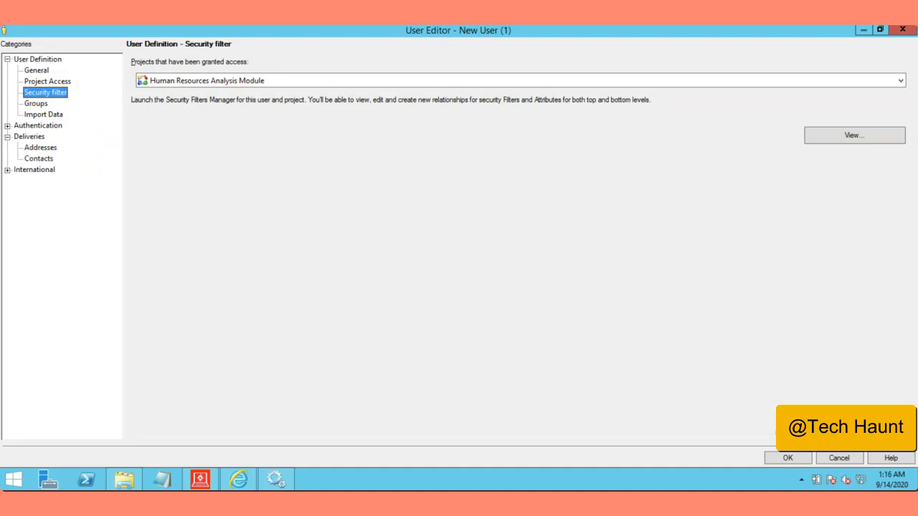
left_click(863, 144)
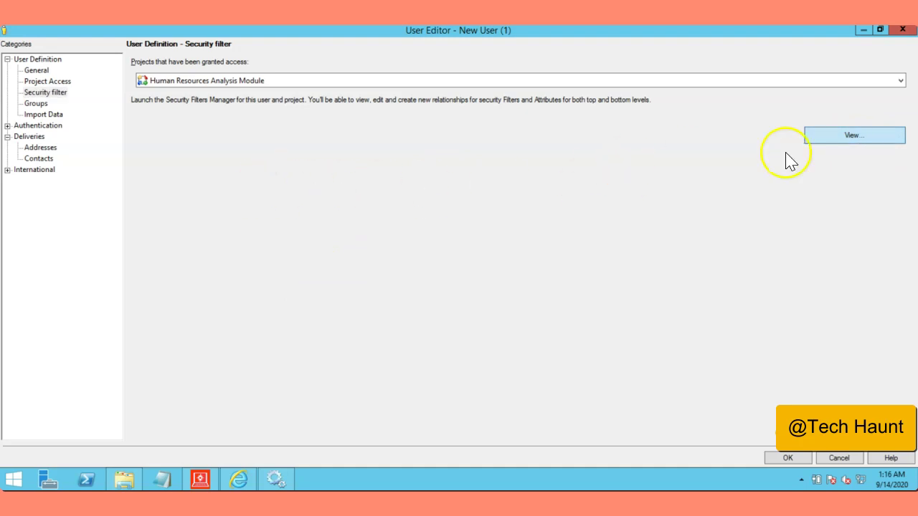
left_click(852, 143)
left_click(462, 122)
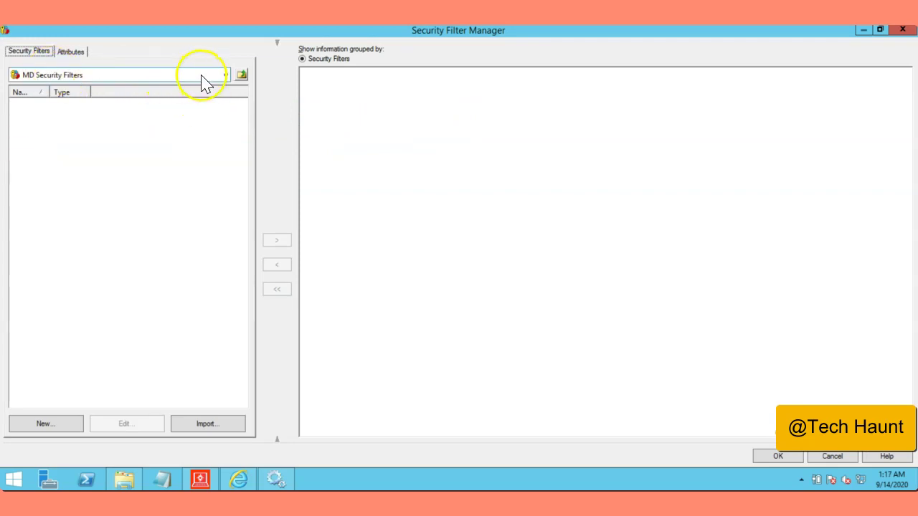
left_click(225, 76)
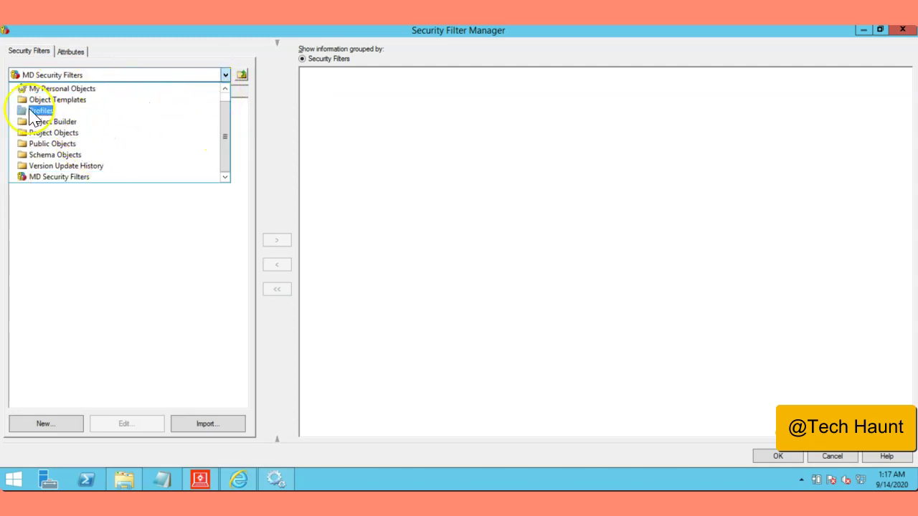
scroll(98, 153, "up", 1)
scroll(92, 101, "down", 1)
left_click(112, 278)
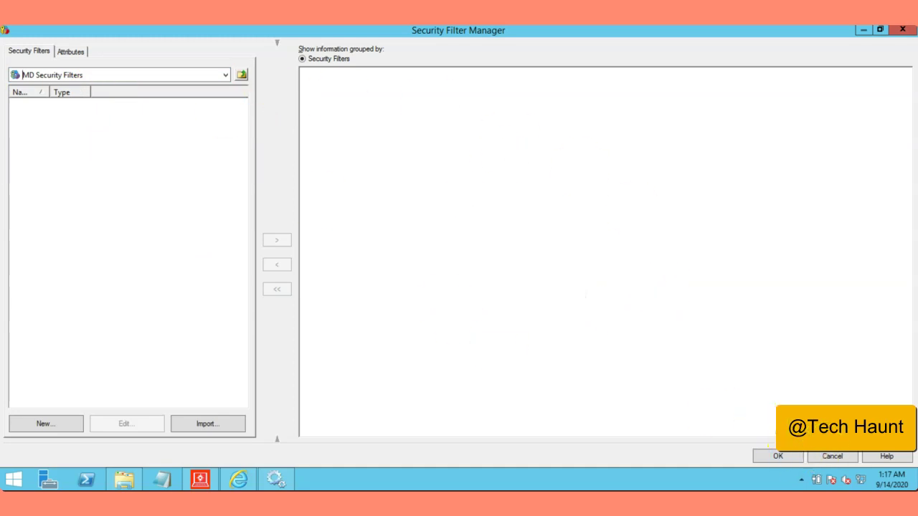
left_click(902, 30)
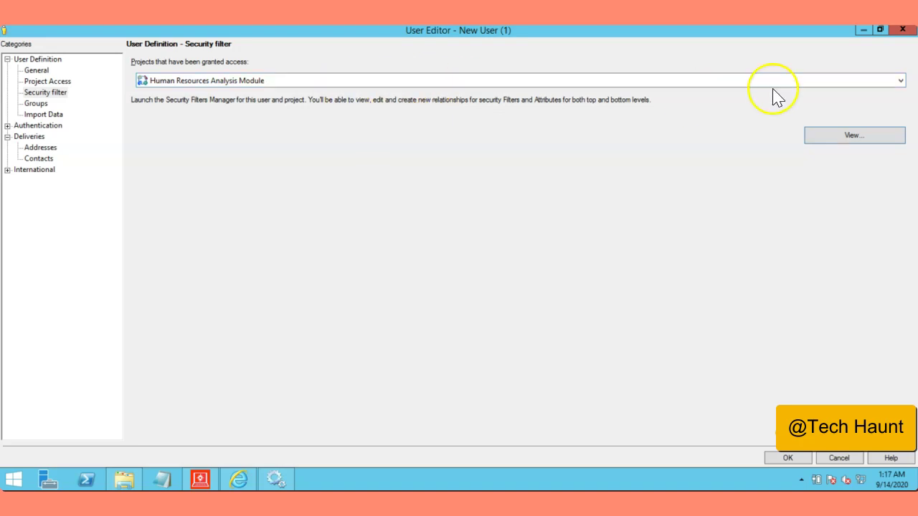
- Assign the Region is South security filter to the new user for the MicroStrategy Tutorial project, and save the user
left_click(900, 81)
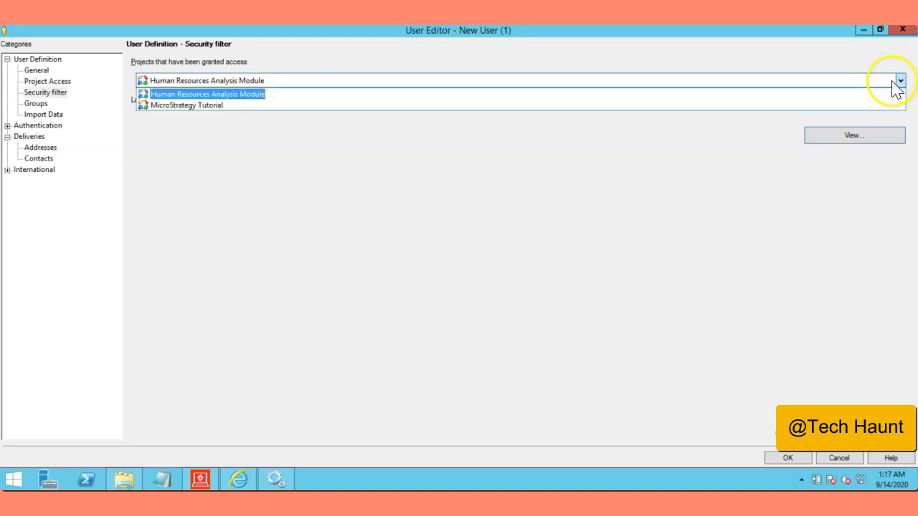
left_click(222, 108)
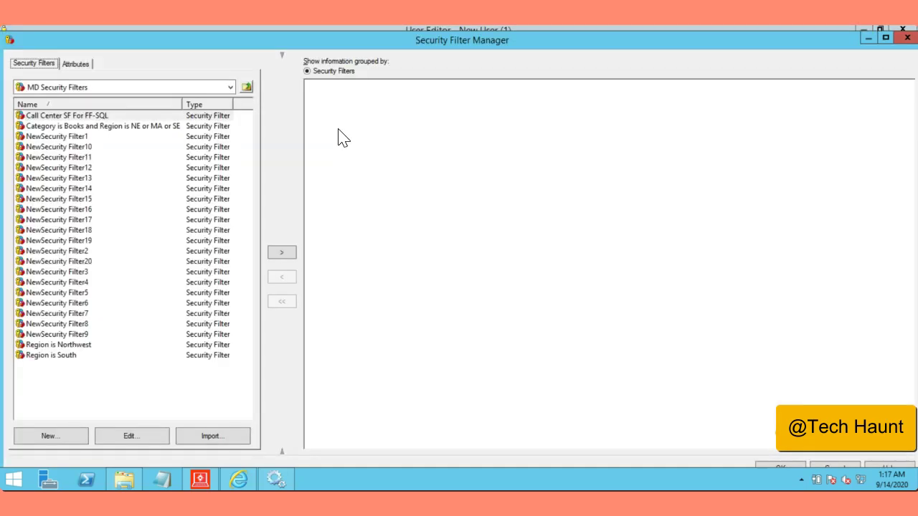
left_click(231, 88)
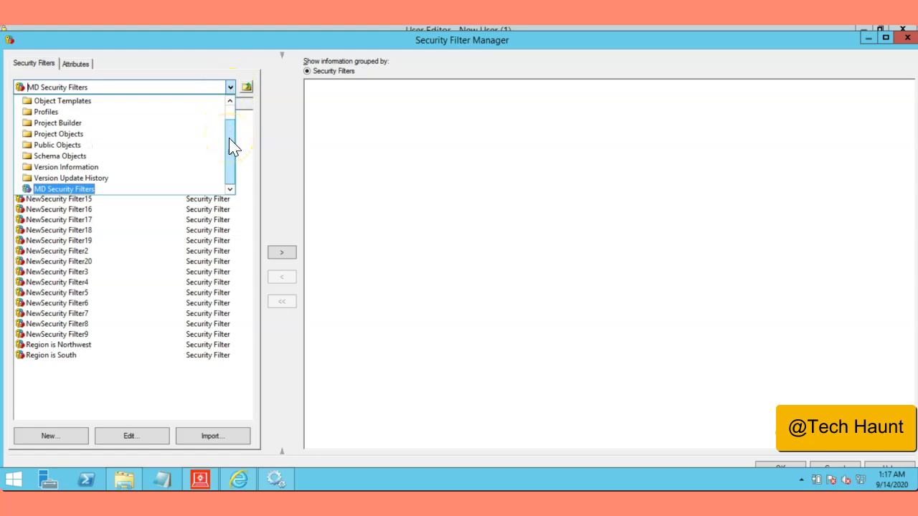
left_click(421, 253)
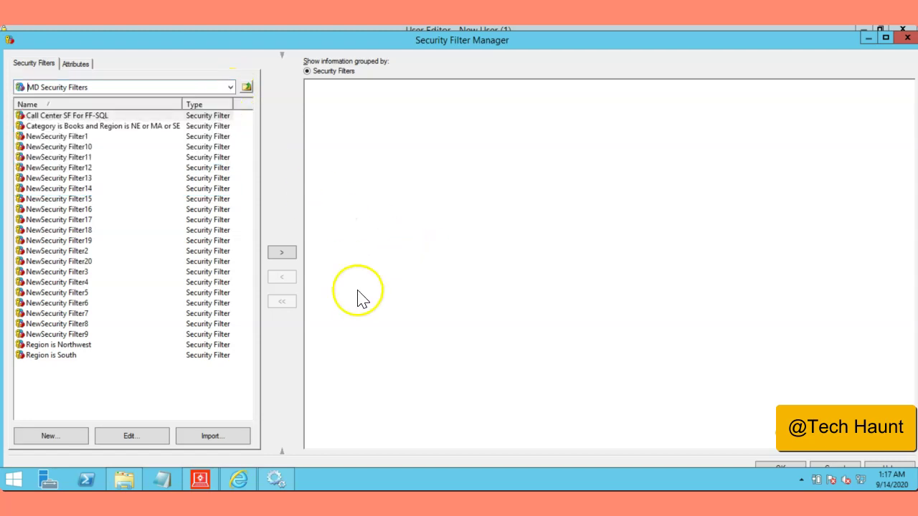
left_click(48, 356)
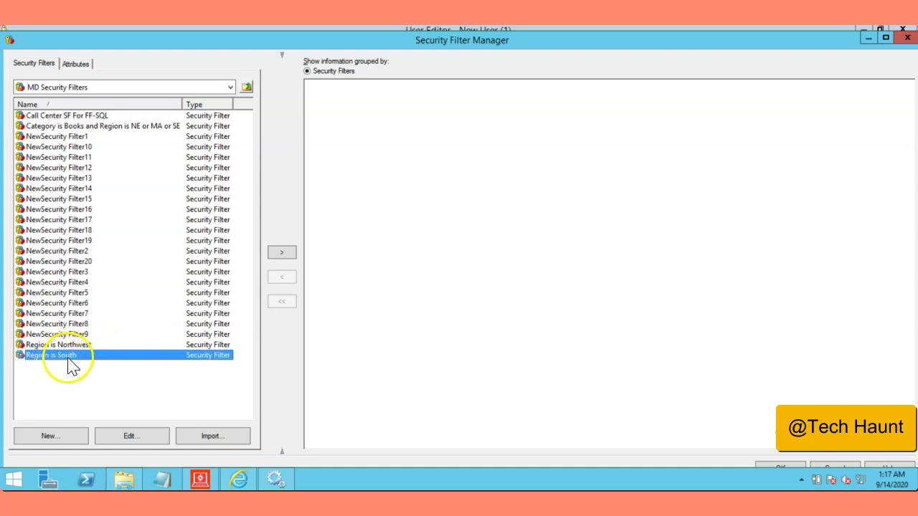
left_click(283, 254)
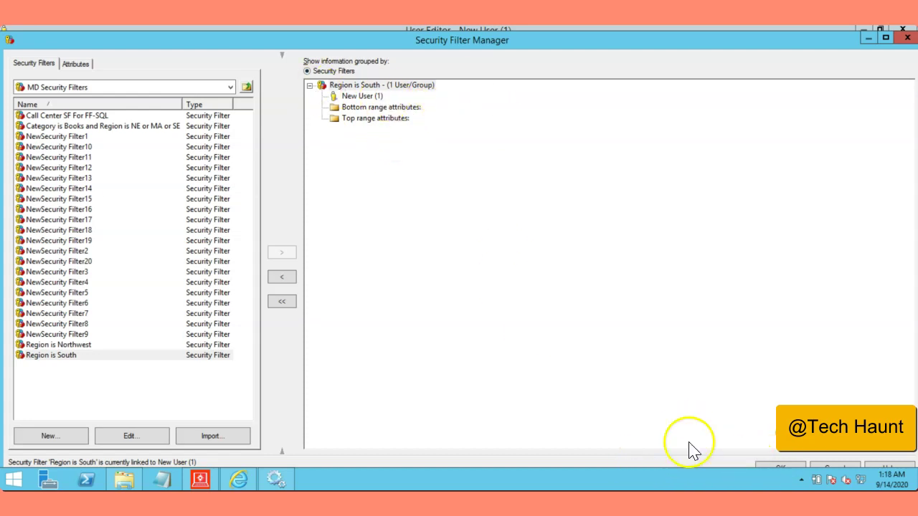
left_click(777, 464)
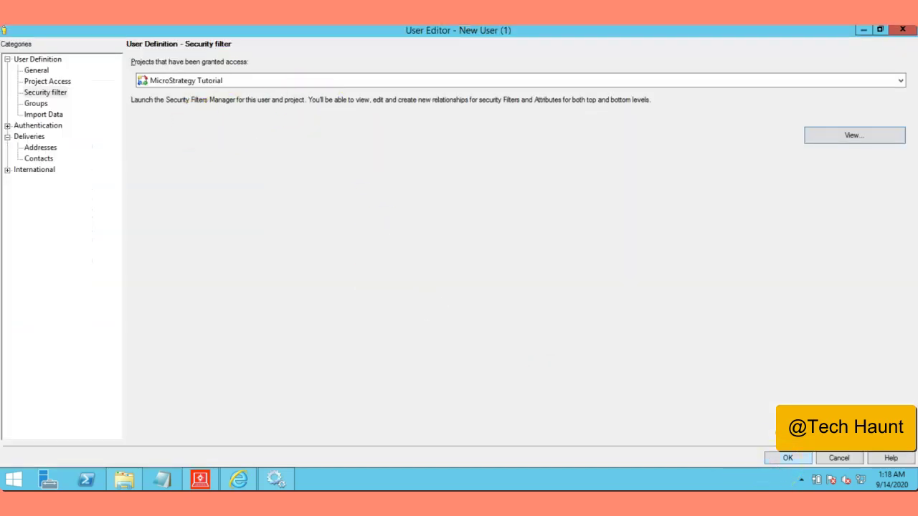
left_click(784, 461)
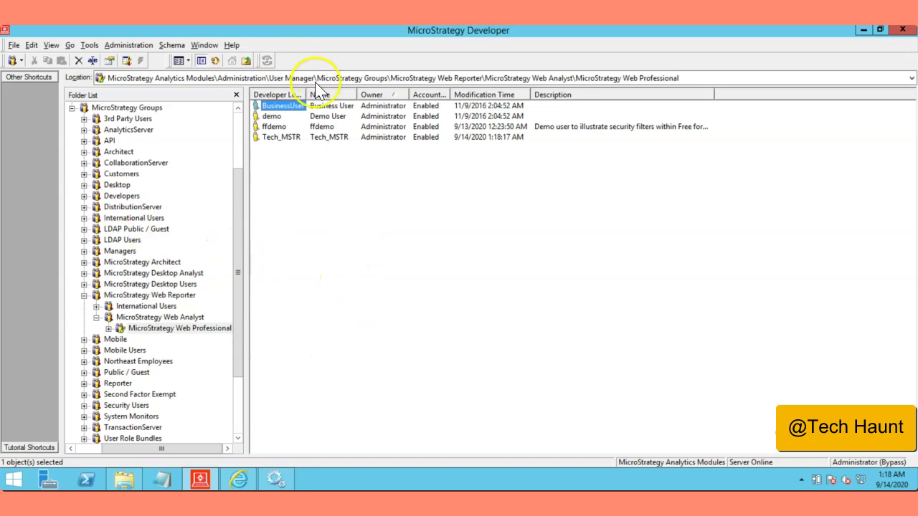
- Collapse the MicroStrategy Groups folder and open Contacts within Delivery Managers
scroll(240, 138, "up", 3)
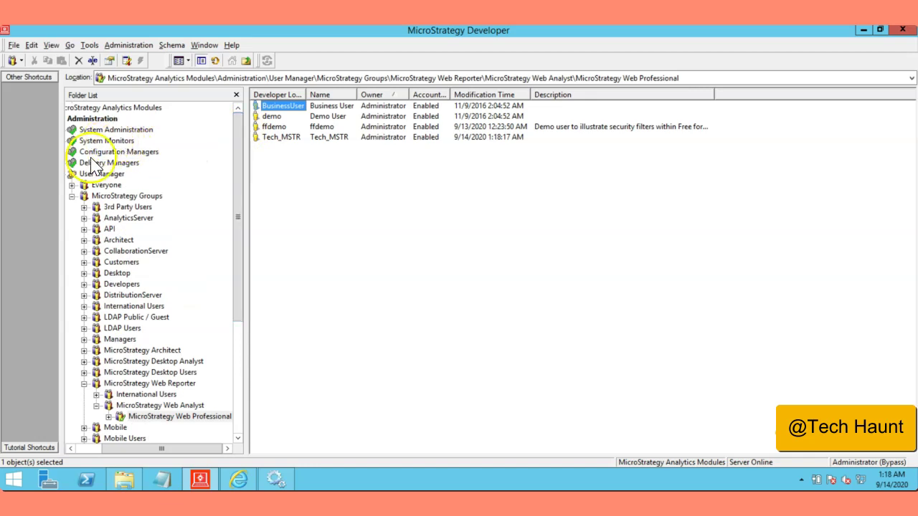
left_click(71, 448)
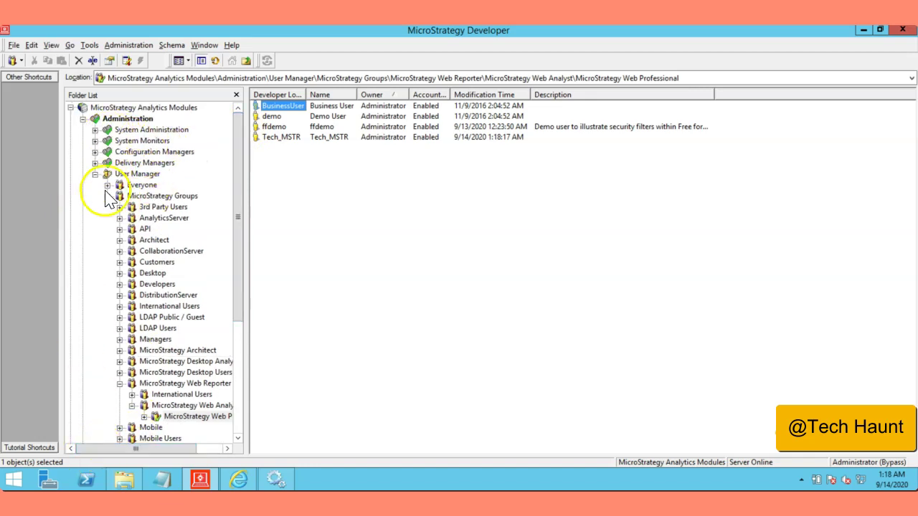
left_click(106, 196)
left_click(136, 163)
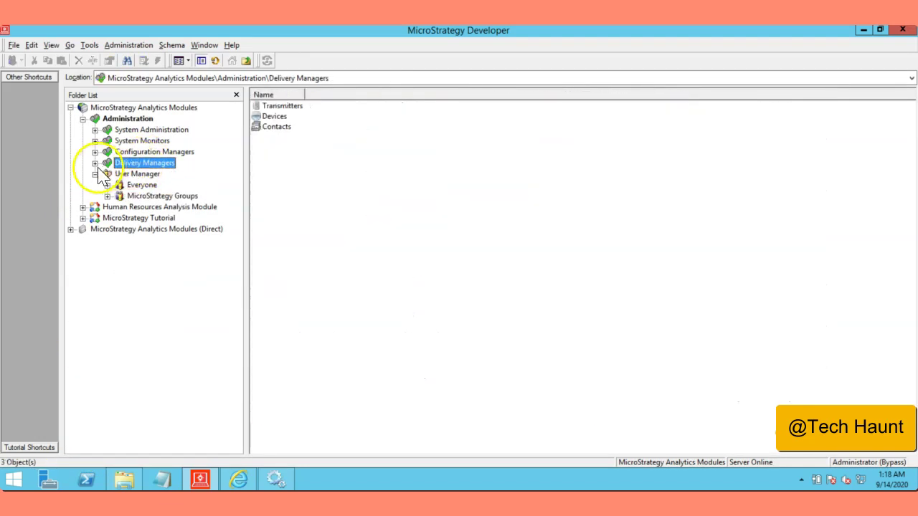
left_click(94, 163)
left_click(141, 197)
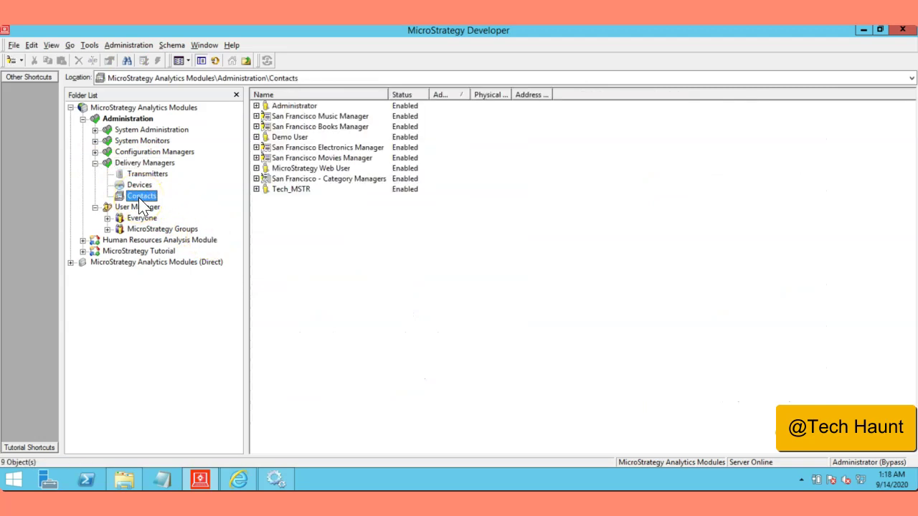
- Create a new contact with My User-A as both its name and description
right_click(141, 201)
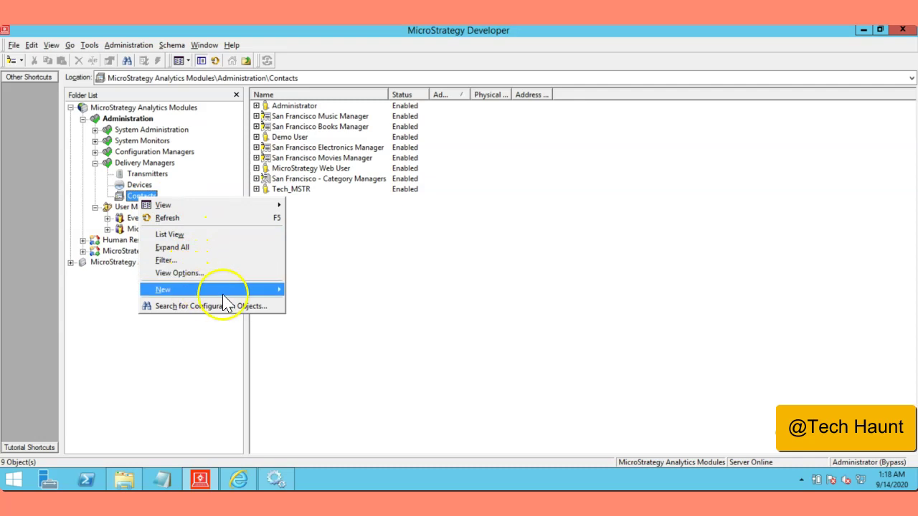
mouse_move(264, 292)
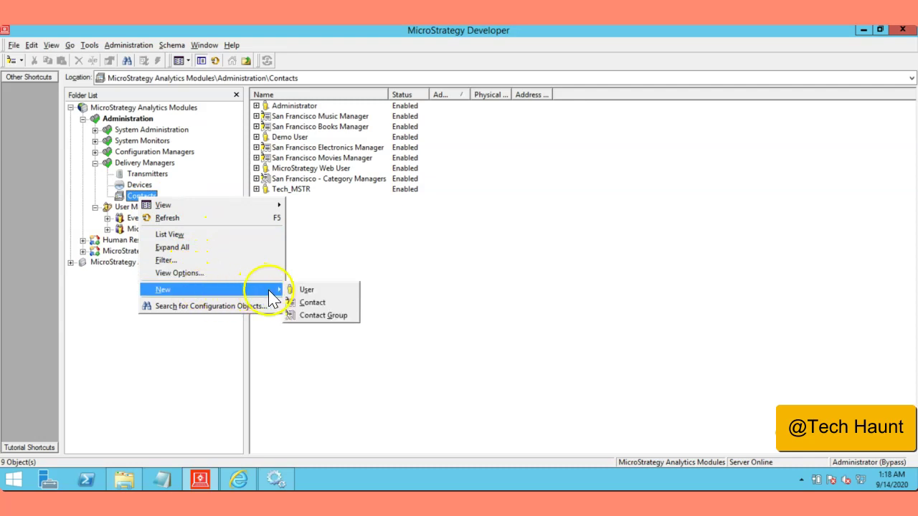
left_click(316, 302)
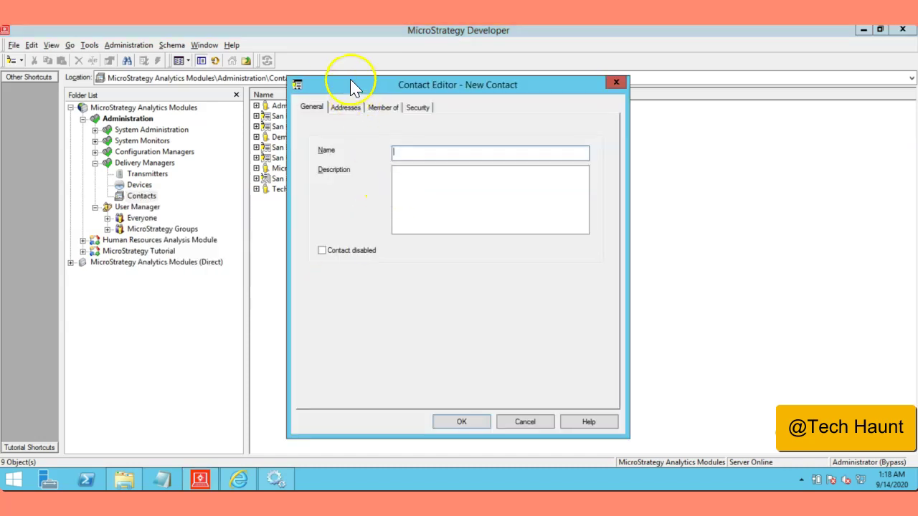
left_click_drag(352, 86, 333, 87)
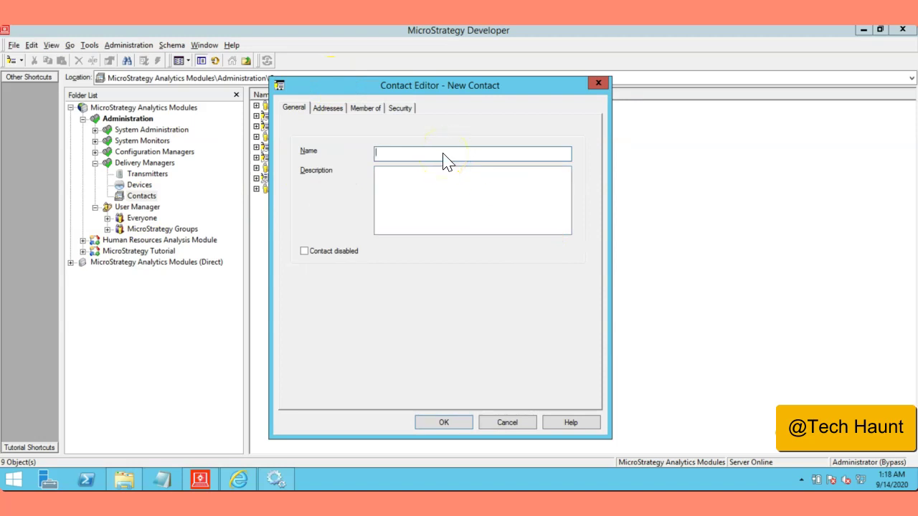
type("My")
left_click(404, 150)
key("ctrl+a")
key("ctrl+c")
key("Tab")
key("ctrl+v")
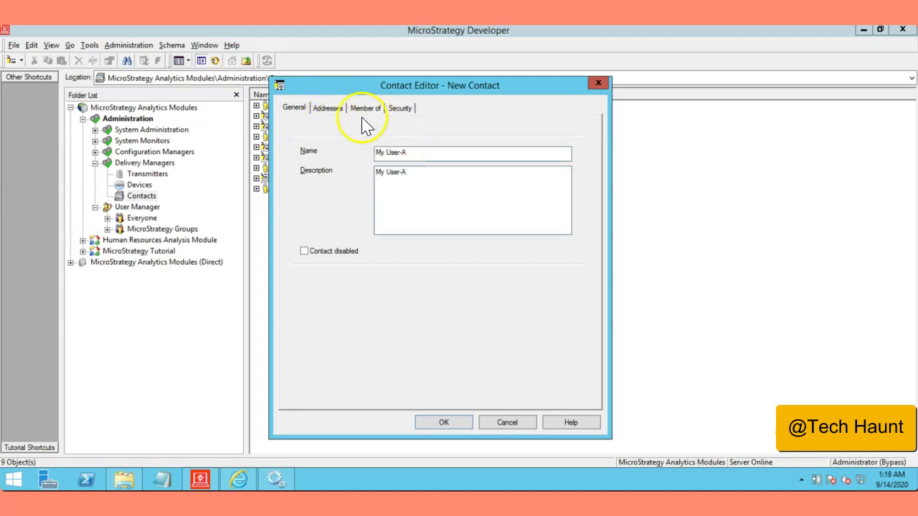
- Add a new address named Email-A to the contact and enter the contact's e-mail as its physical address
left_click(329, 110)
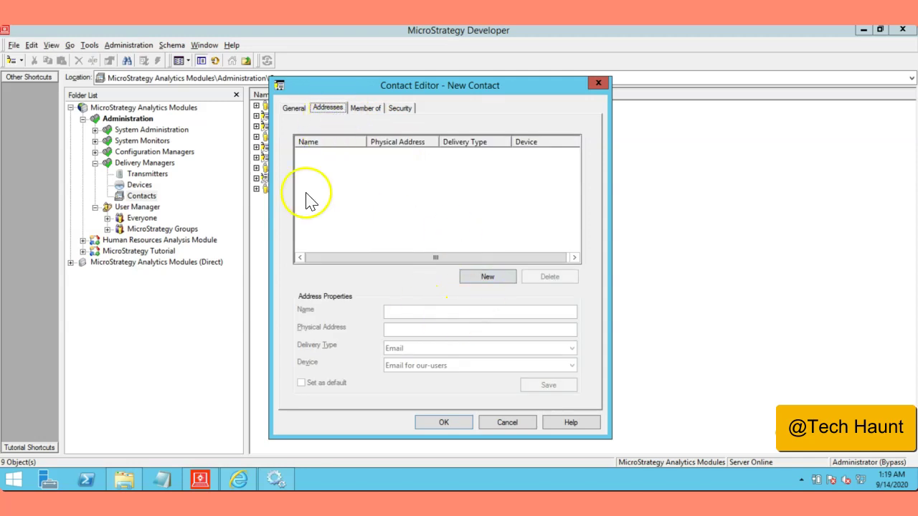
left_click(494, 278)
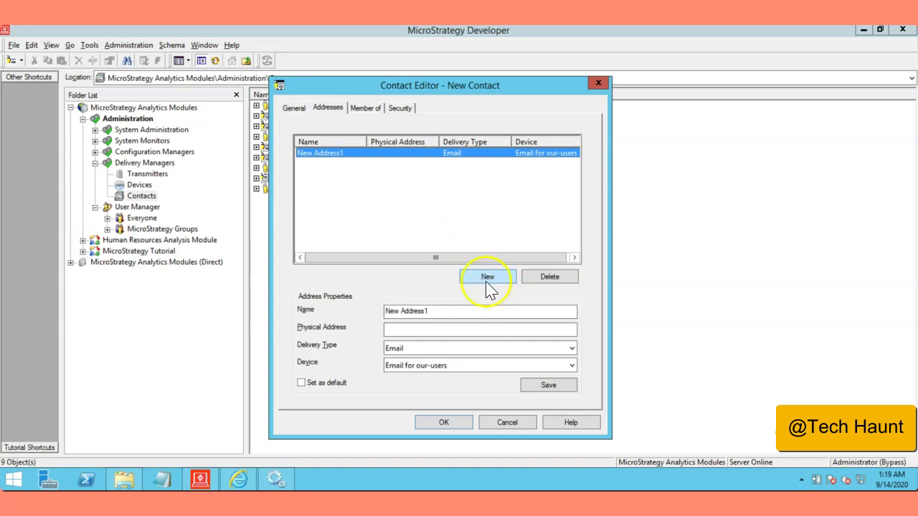
left_click(388, 312)
type("My User-A")
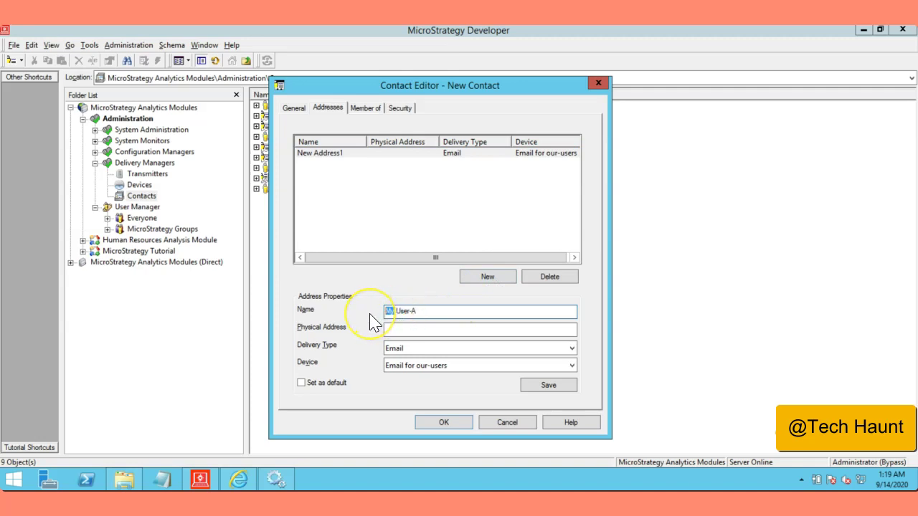
key("Delete")
key("Delete")
key("Delete")
type("E")
left_click(480, 330)
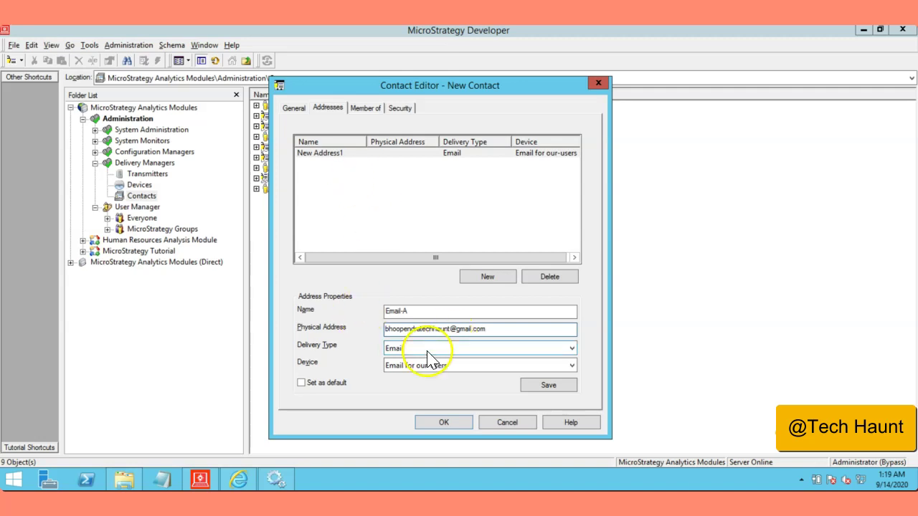
- Choose Email as the delivery type with the Email for our-users device, and save the address
left_click(573, 349)
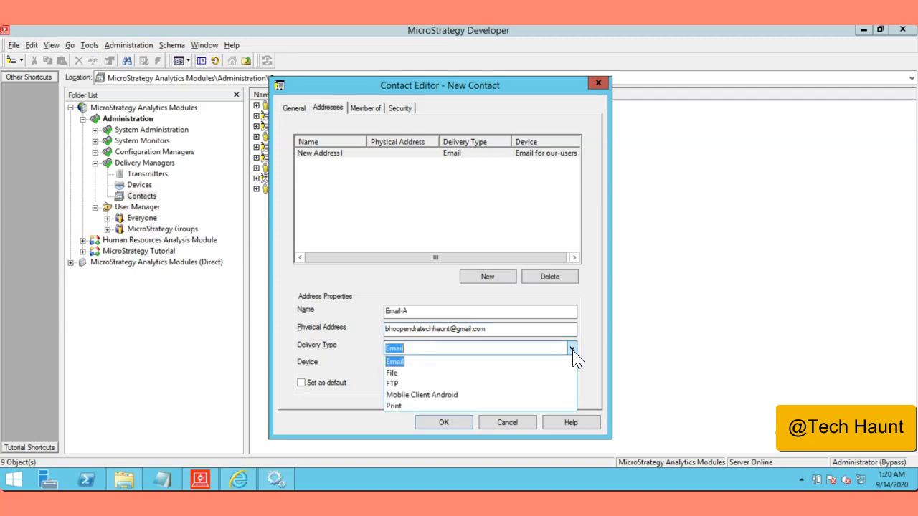
left_click(496, 361)
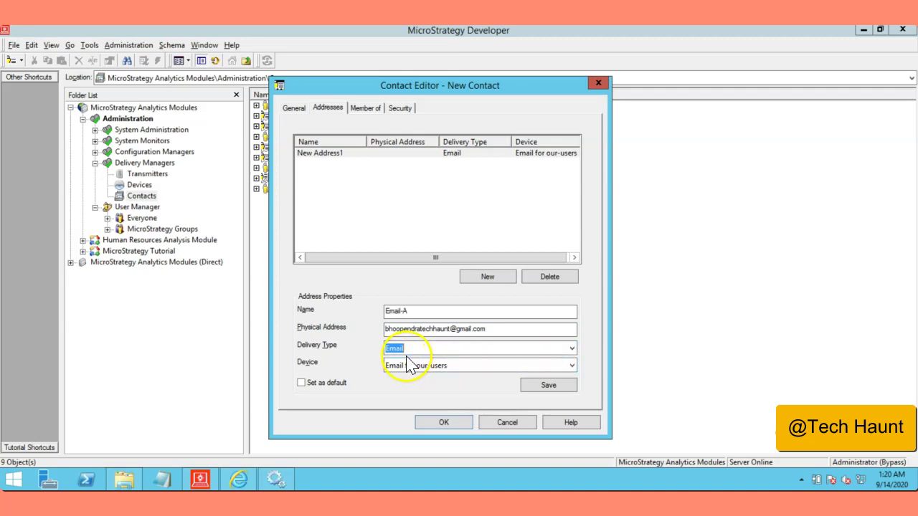
left_click(572, 367)
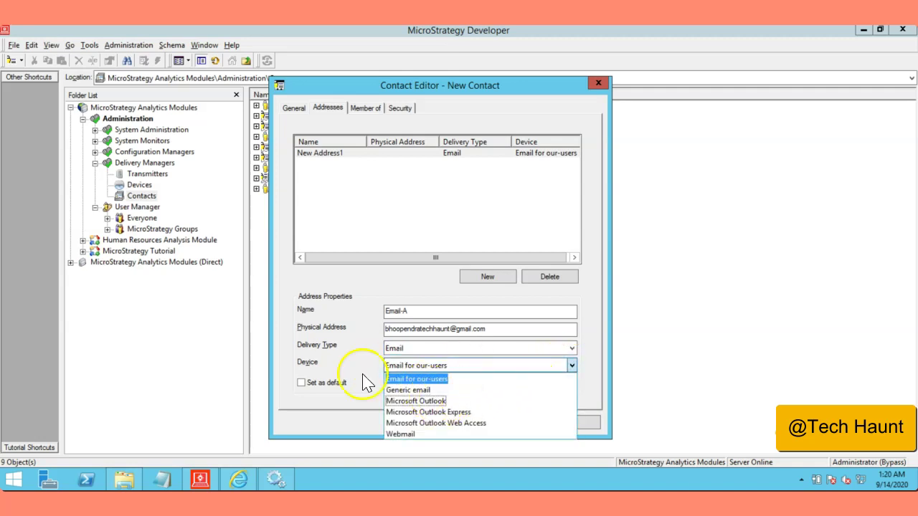
left_click(363, 382)
left_click(548, 385)
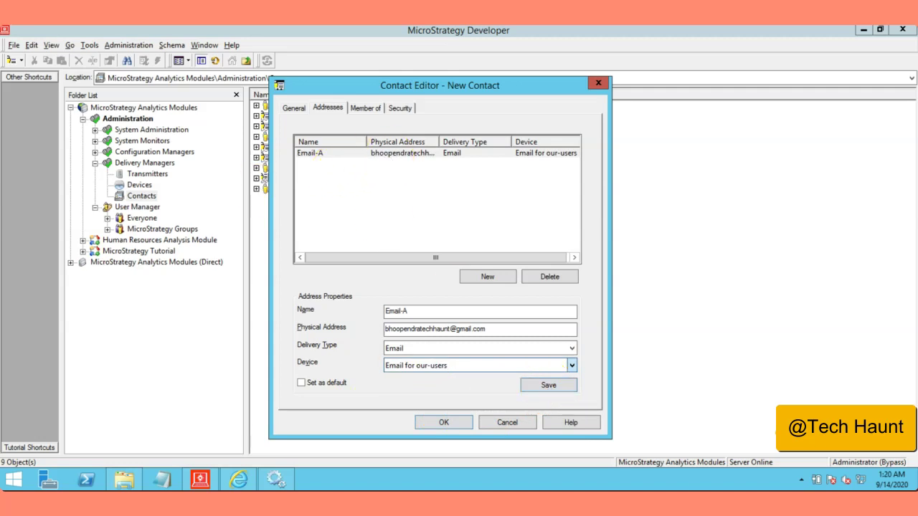
- Save the new contact without linking it to a user, and select My User-A in the contacts list
left_click(444, 422)
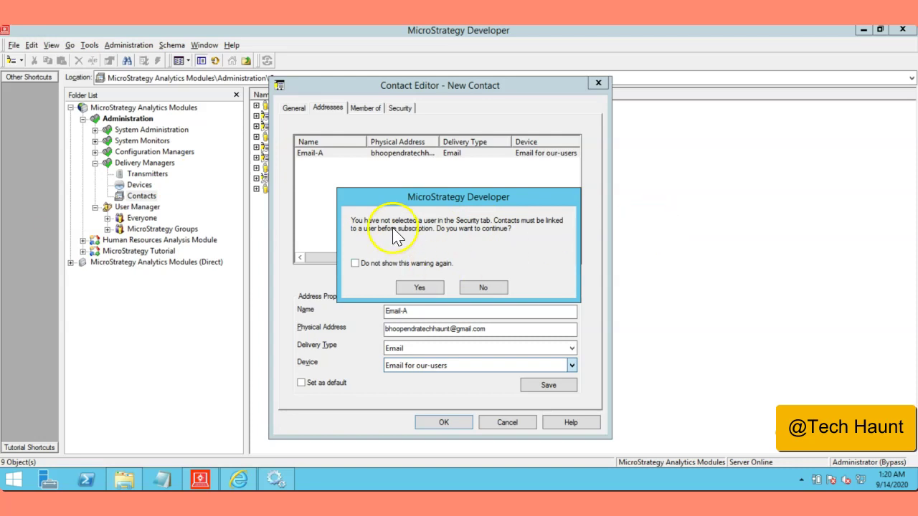
left_click(431, 289)
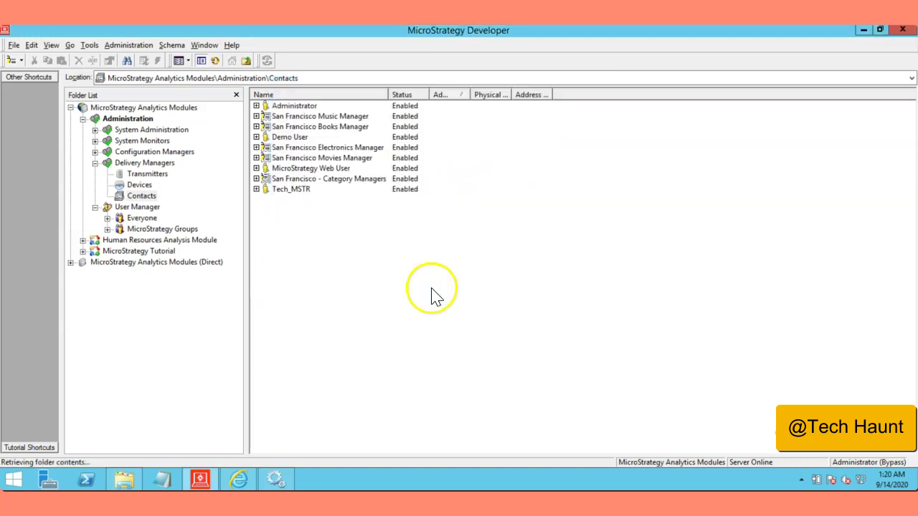
double_click(389, 94)
left_click(289, 201)
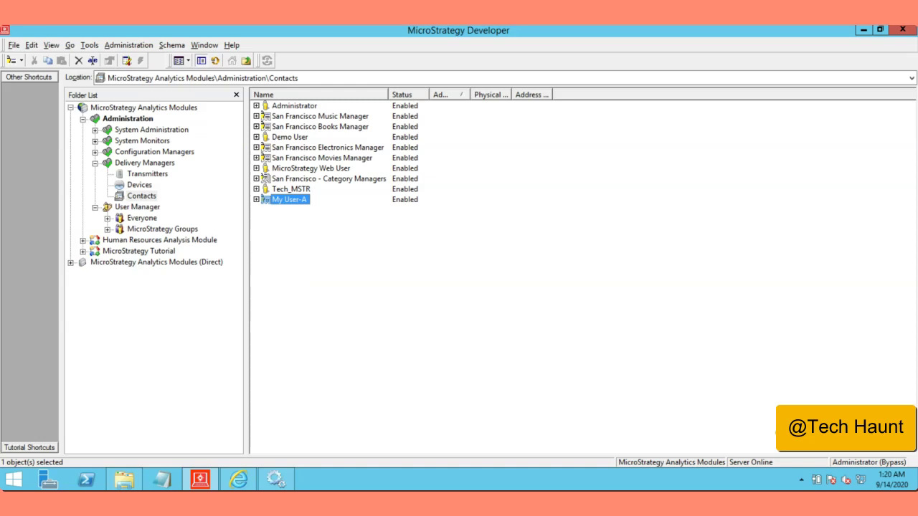
- Create a new contact group with External Users as both its name and description
right_click(315, 259)
mouse_move(354, 350)
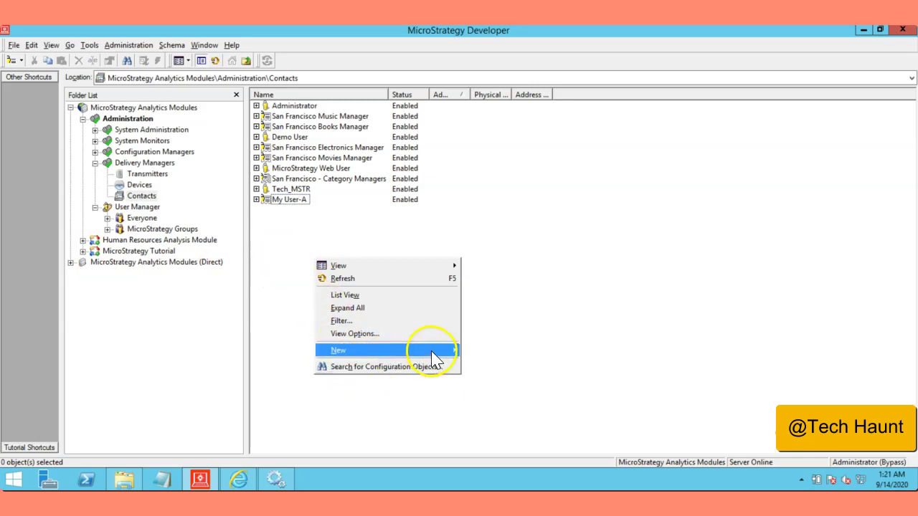
left_click(494, 377)
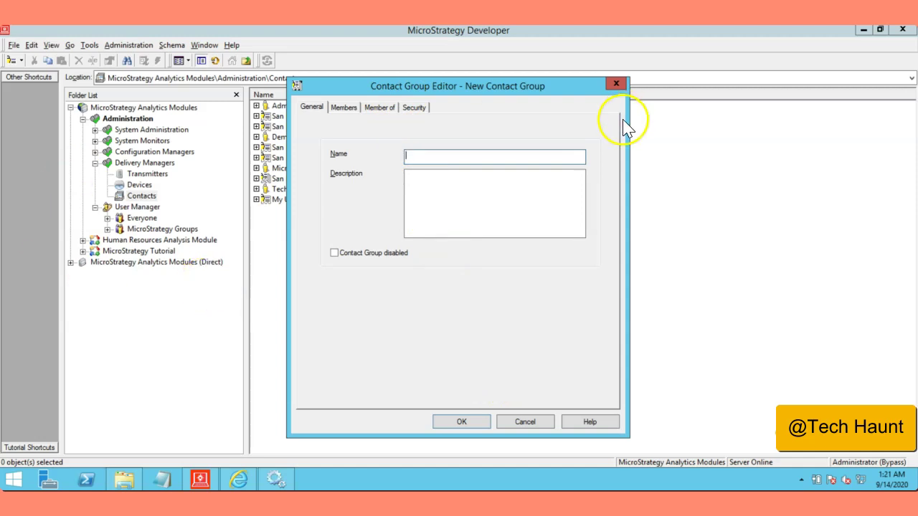
type("External User")
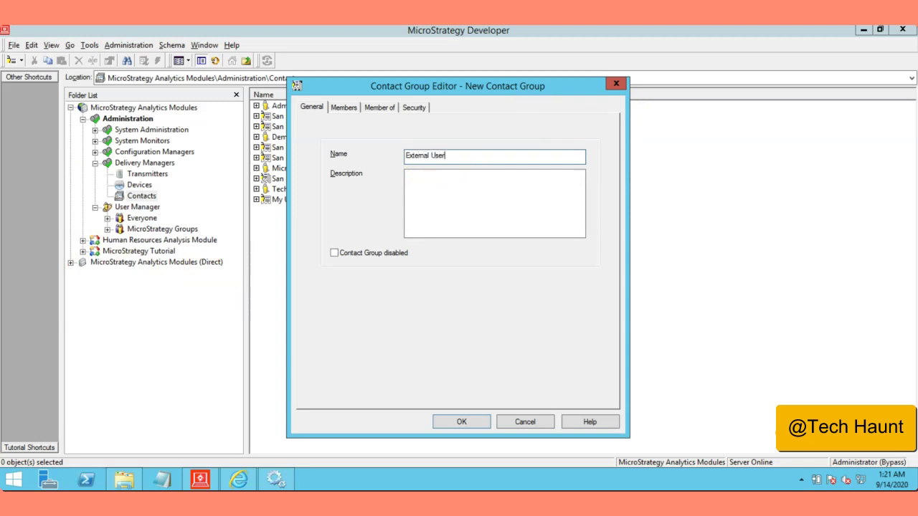
key("ctrl+a")
key("ctrl+c")
key("Tab")
key("ctrl+v")
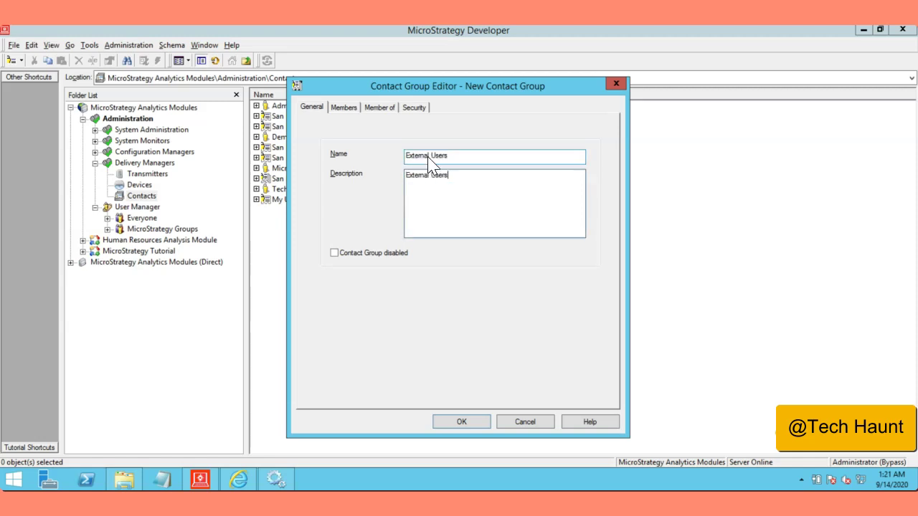
- Choose the My User-A contact as a member for the new contact group
left_click(344, 107)
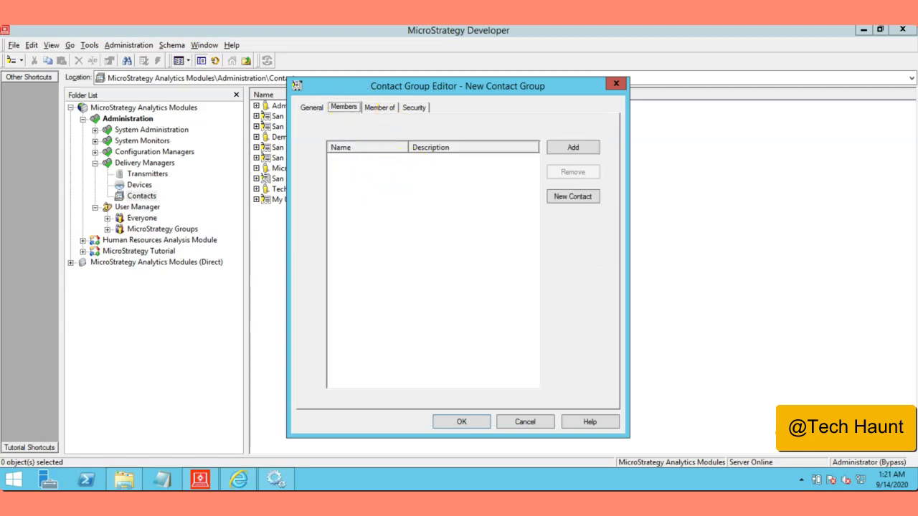
left_click(573, 148)
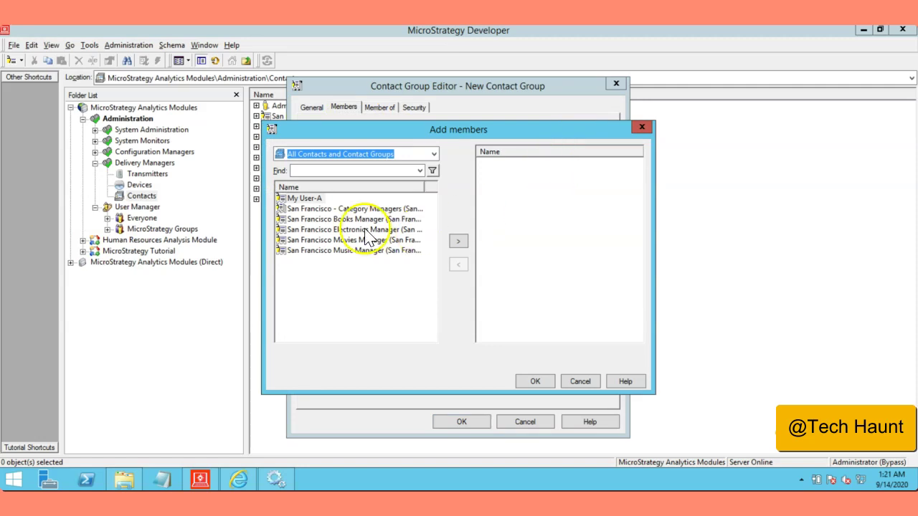
left_click(307, 198)
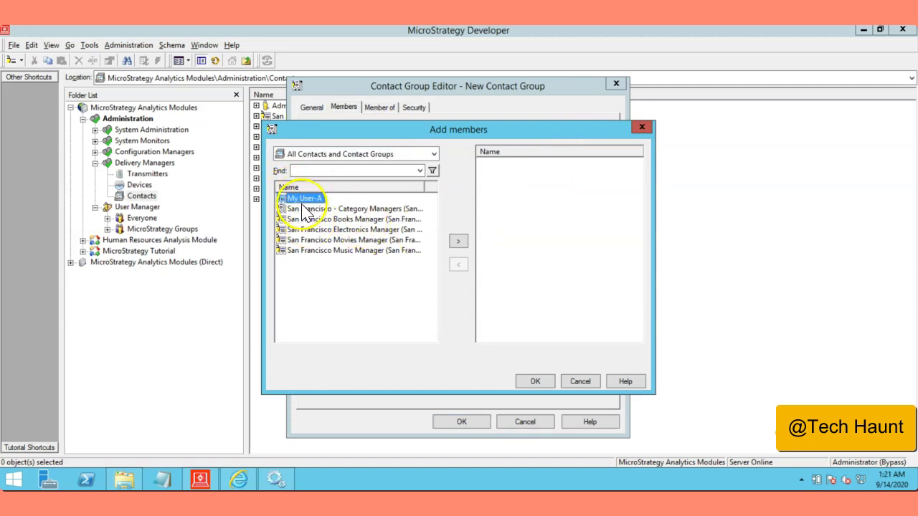
left_click(459, 243)
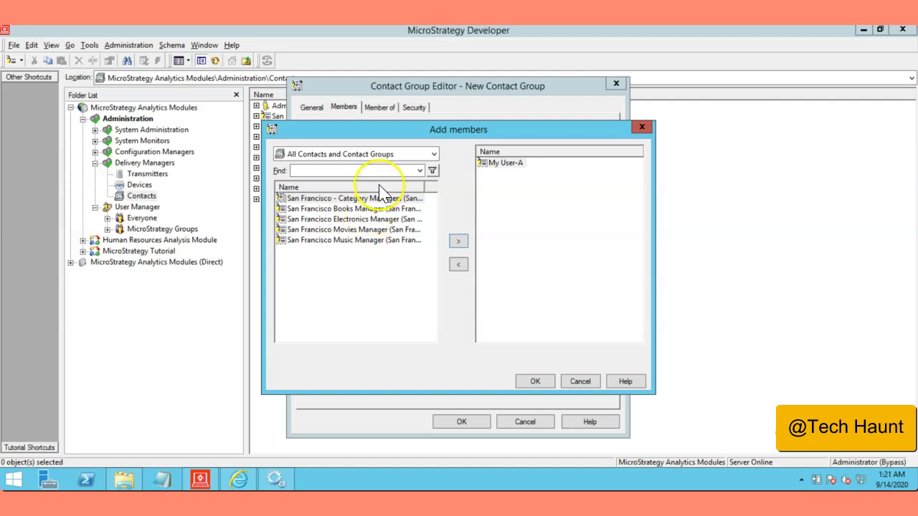
left_click(346, 201)
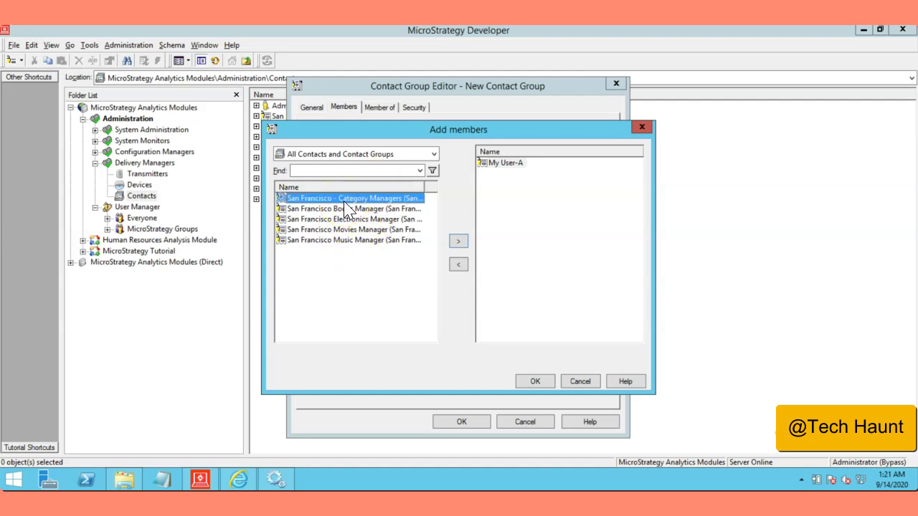
left_click(344, 241, "shift")
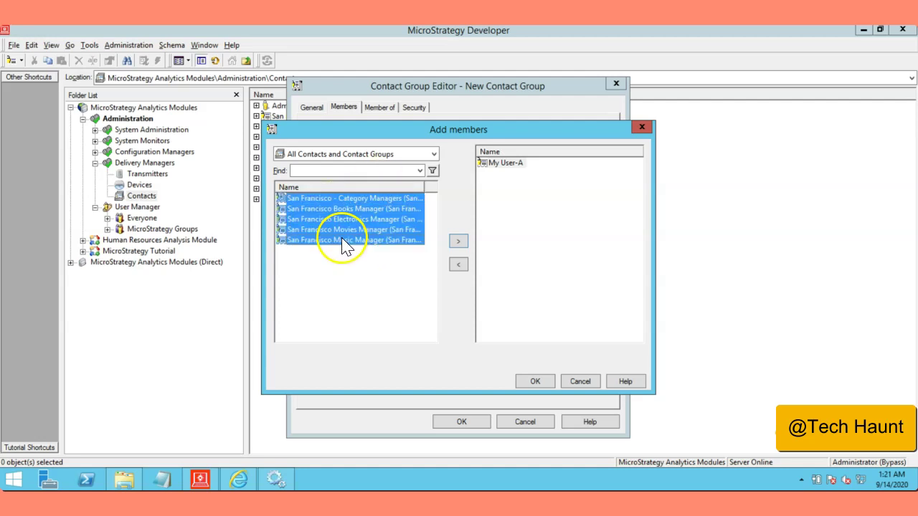
left_click(342, 200)
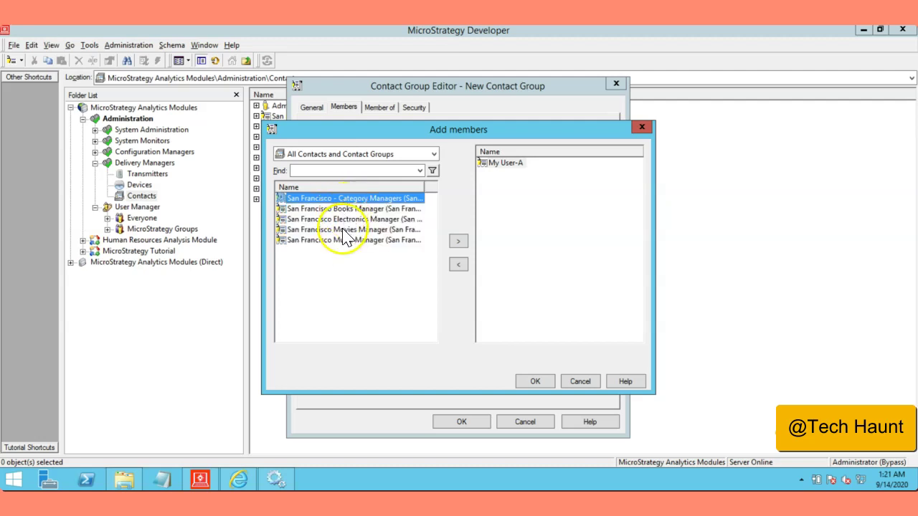
left_click(342, 230, "ctrl")
left_click(339, 219, "ctrl")
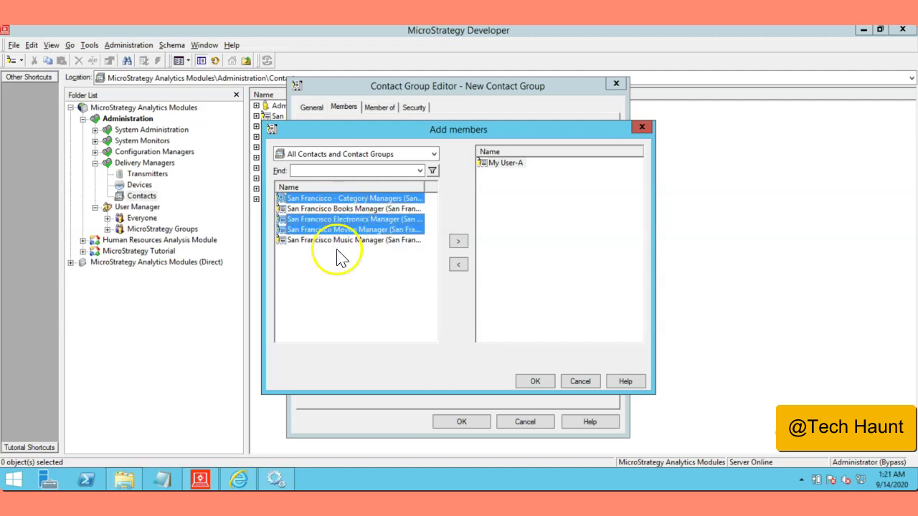
left_click(350, 221)
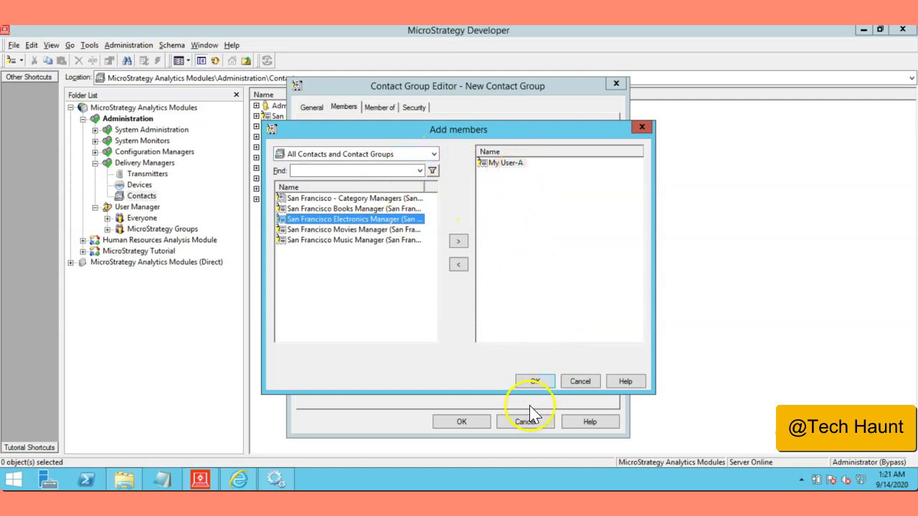
- Confirm the contact group's members and browse for a user to link the contact group to
left_click(536, 381)
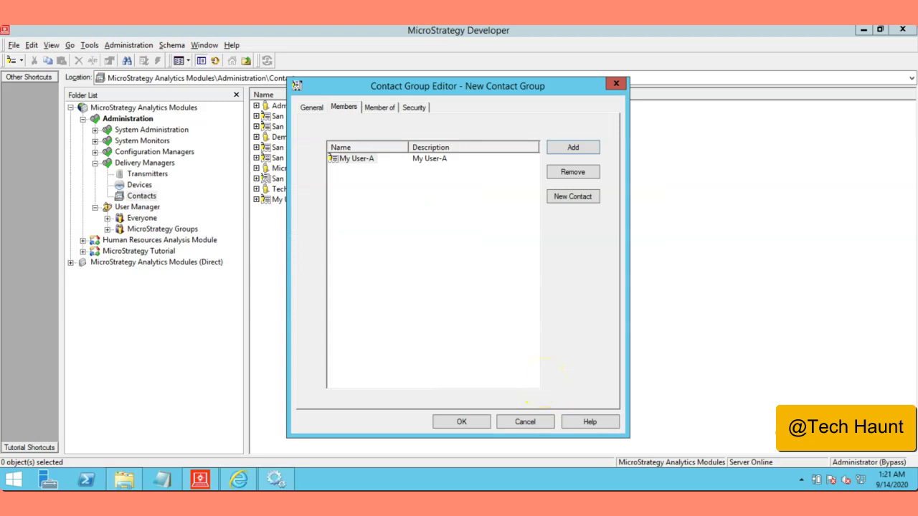
left_click(415, 108)
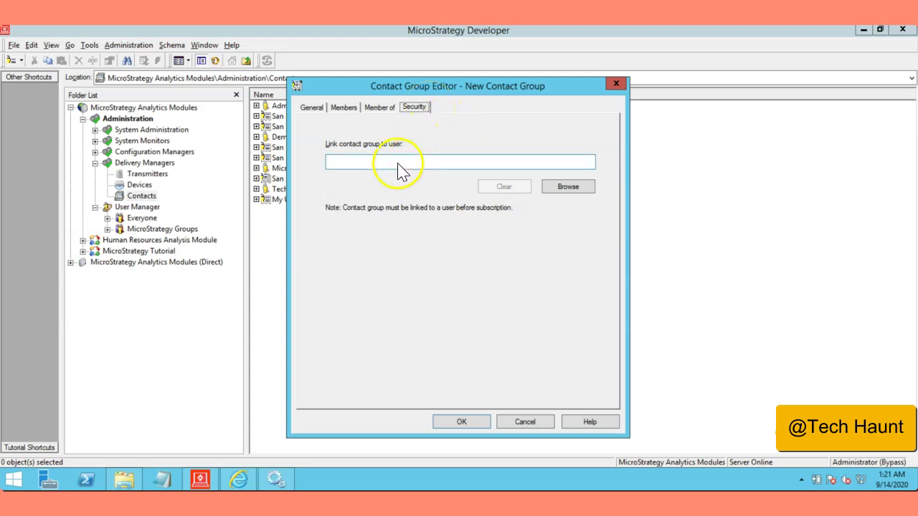
left_click(567, 189)
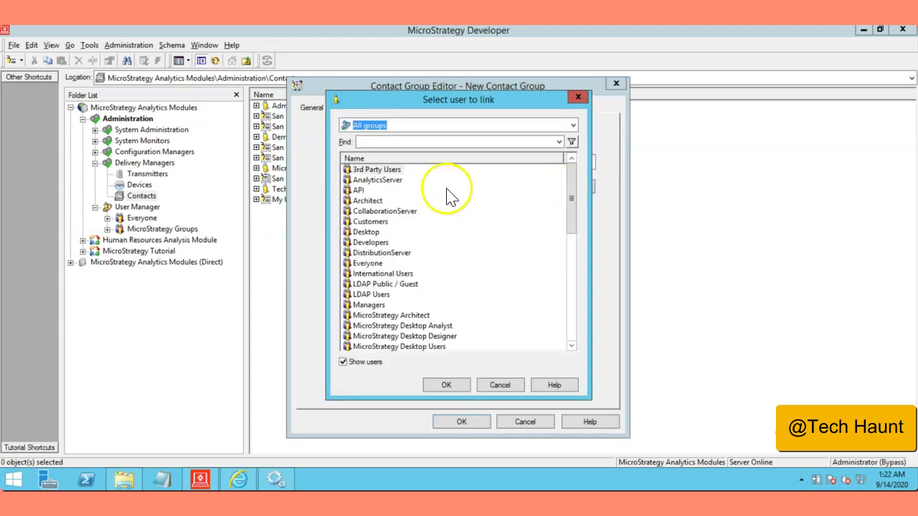
scroll(441, 244, "down", 2)
scroll(445, 251, "up", 2)
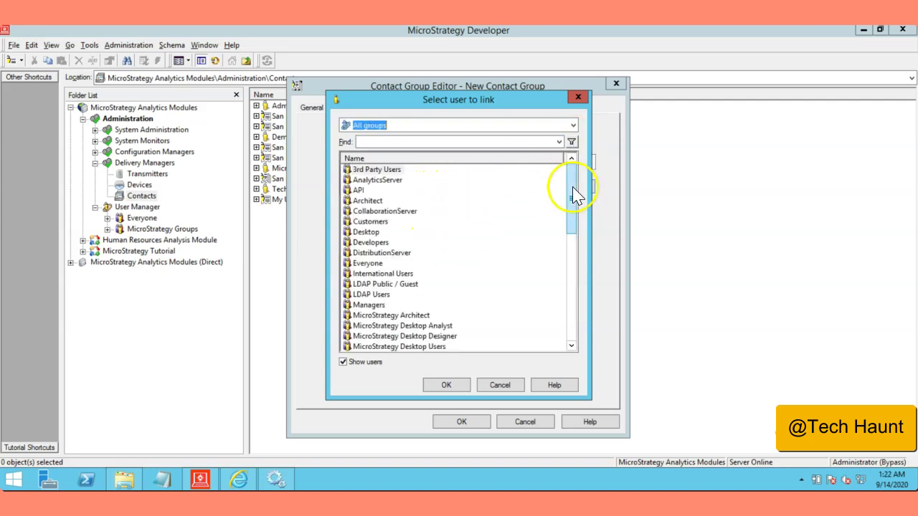
- Search all groups for "web professional"
left_click(509, 143)
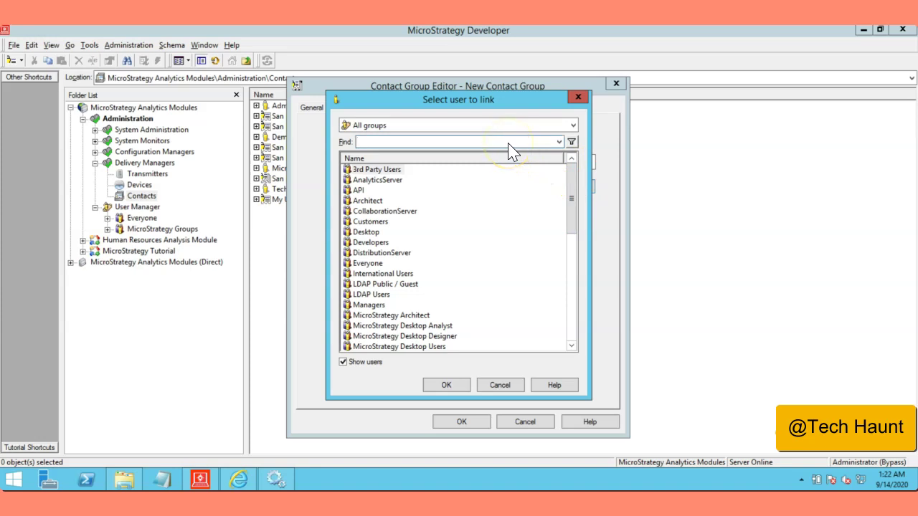
type("web")
key("Return")
- Replace the search text with "microstrategy web Professional" and search all groups again
left_click_drag(508, 143, 350, 144)
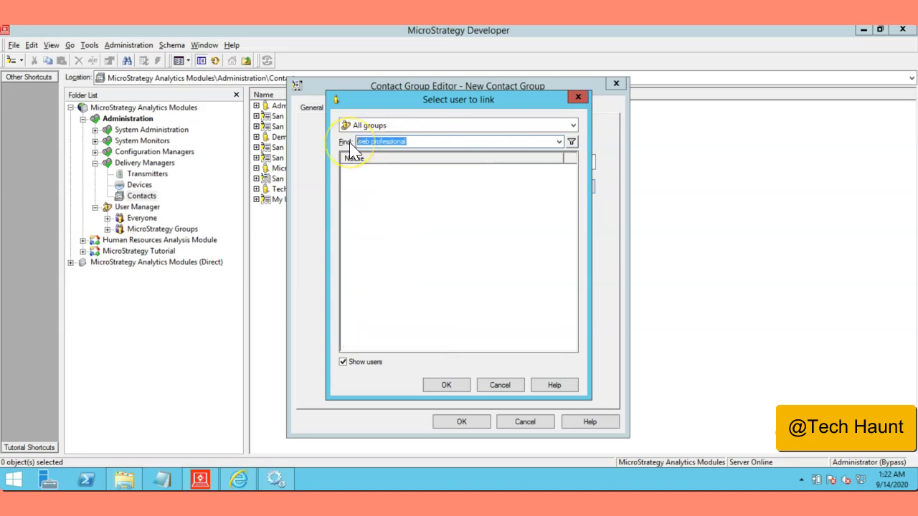
key("BackSpace")
type("microstrategy")
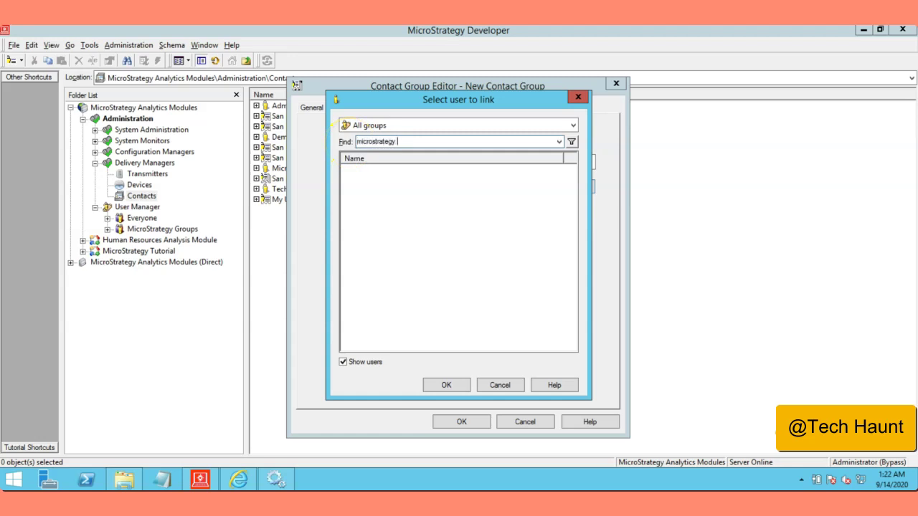
type(" web Professional")
key("Return")
- Try to link the contact group to the MicroStrategy Web Professional user group, and dismiss the message
left_click(378, 172)
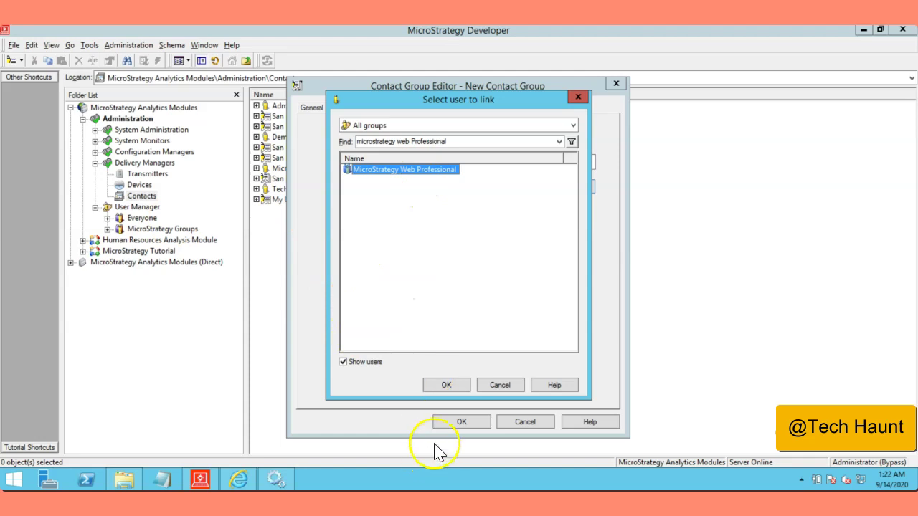
left_click(446, 385)
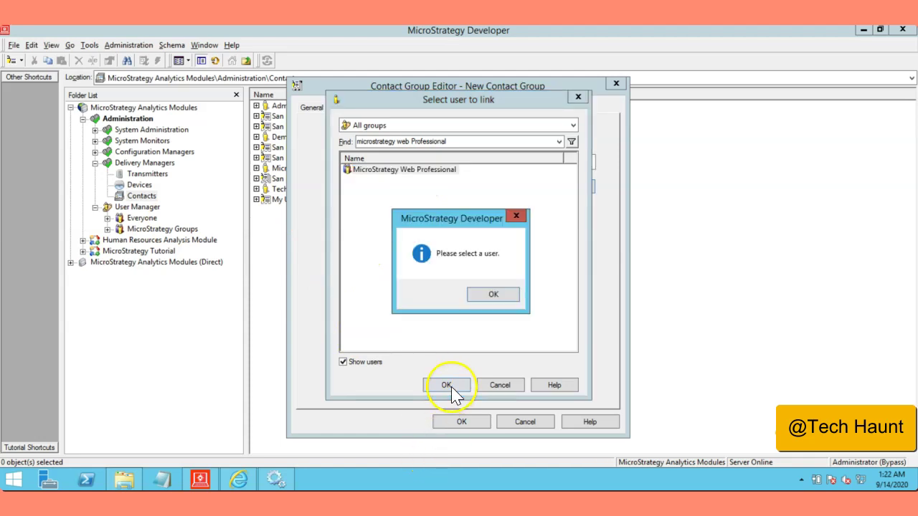
left_click(493, 296)
- Link the contact group to the Tech_MSTR user from the MicroStrategy Web Professional group and save the contact group
left_click(414, 171)
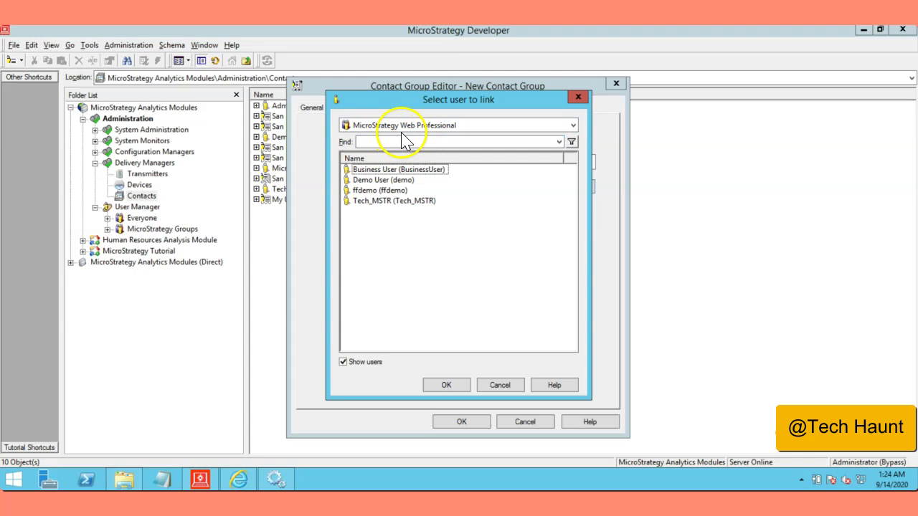
left_click(343, 362)
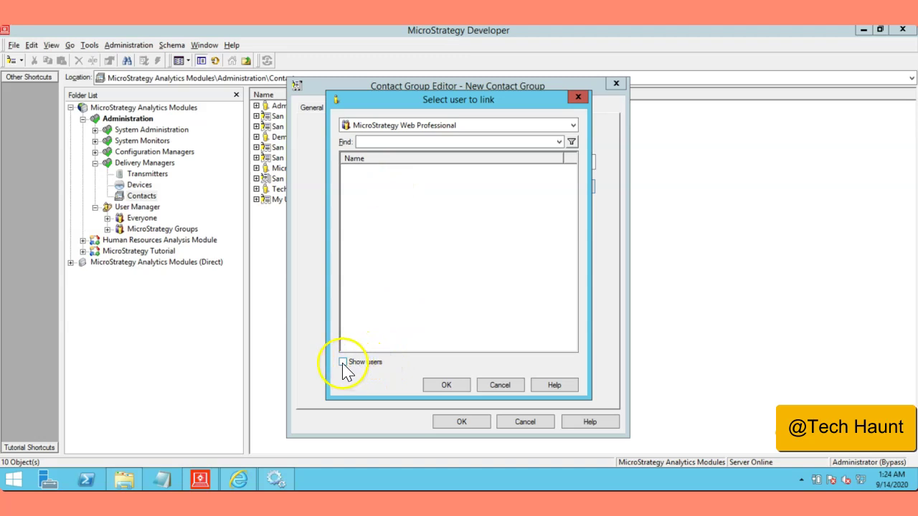
left_click(343, 363)
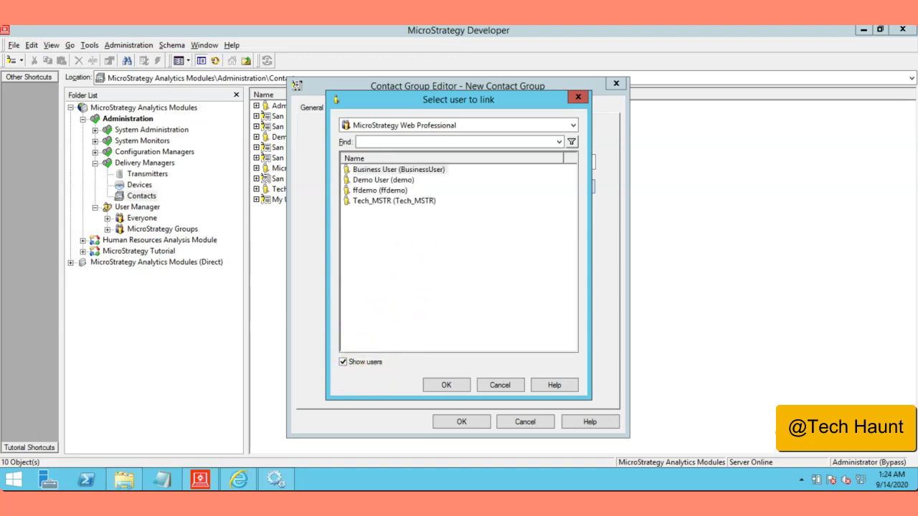
left_click(380, 202)
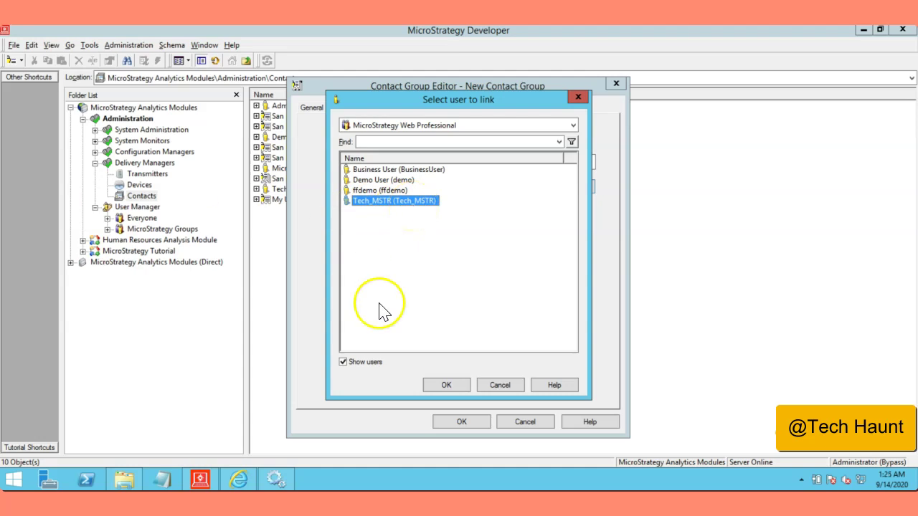
left_click(452, 388)
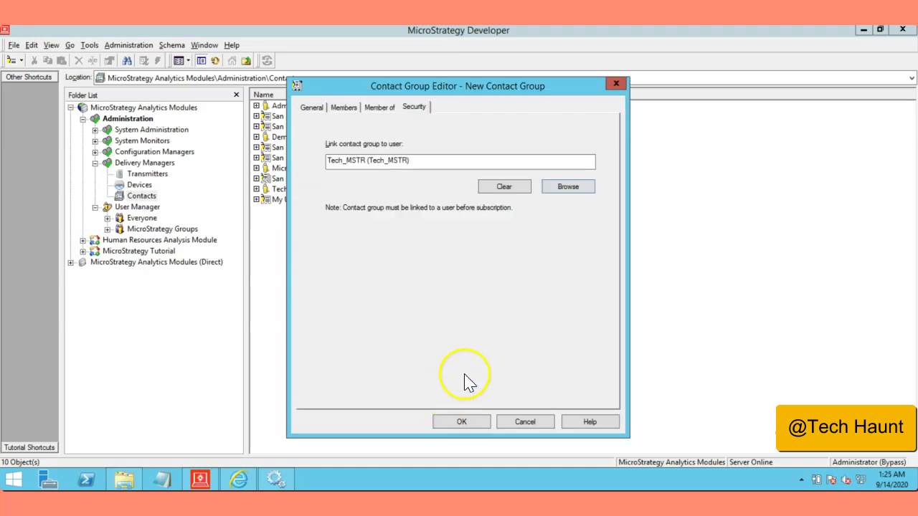
left_click(463, 423)
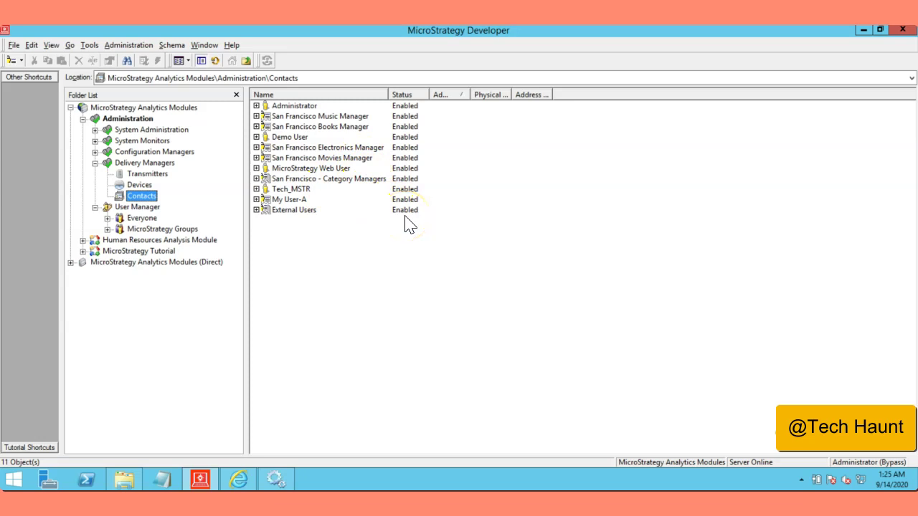
- Review the My User-A, Tech_MSTR and External Users contact entries, and revisit the Devices and Contacts delivery managers
left_click(291, 200)
left_click(293, 201)
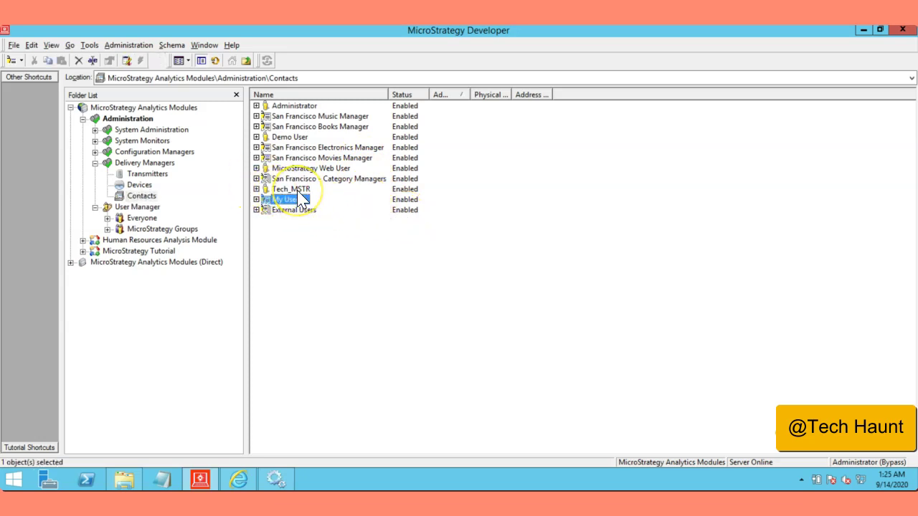
key("Up")
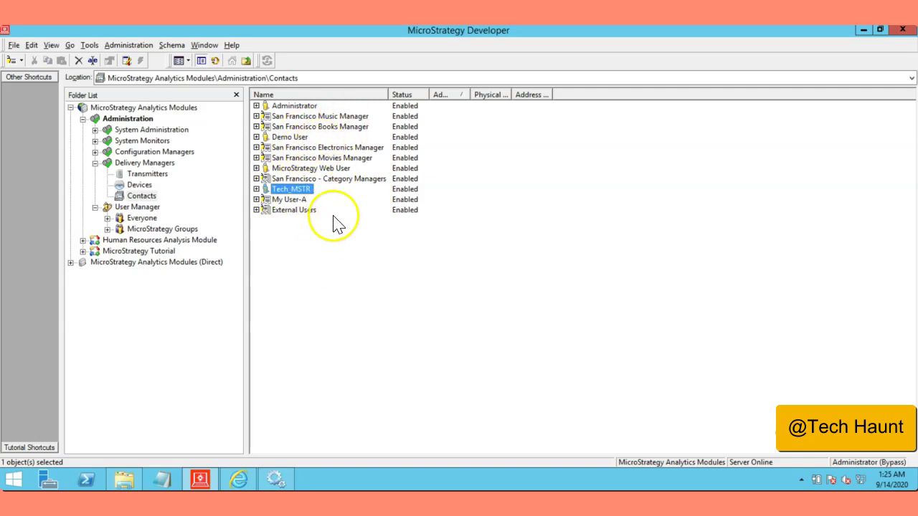
left_click(295, 210)
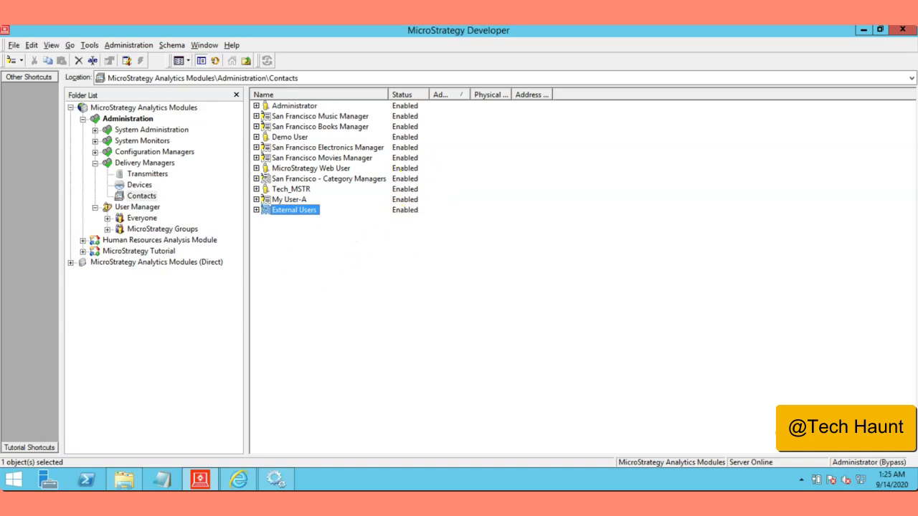
left_click(140, 185)
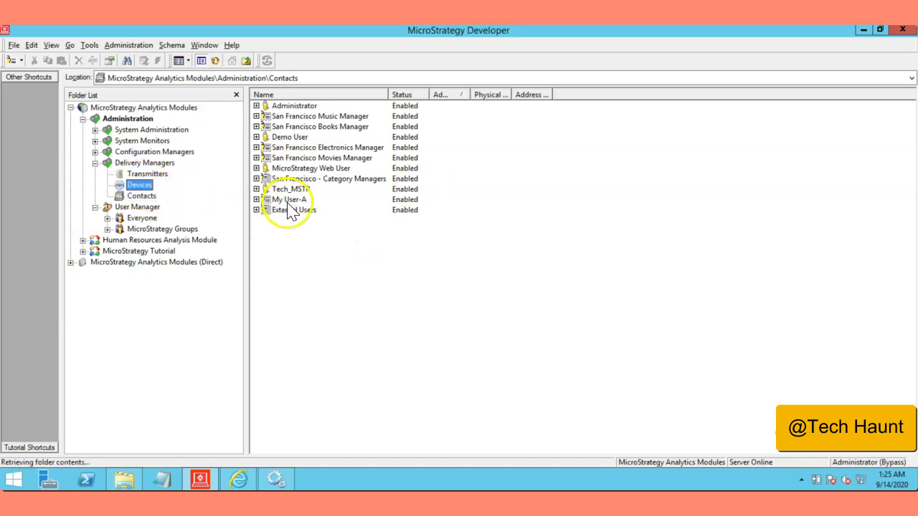
left_click(144, 196)
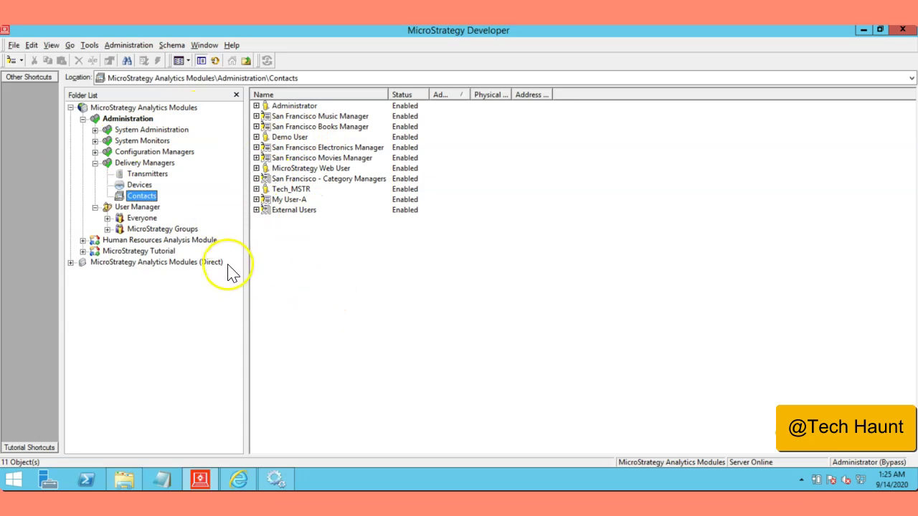
left_click(371, 279)
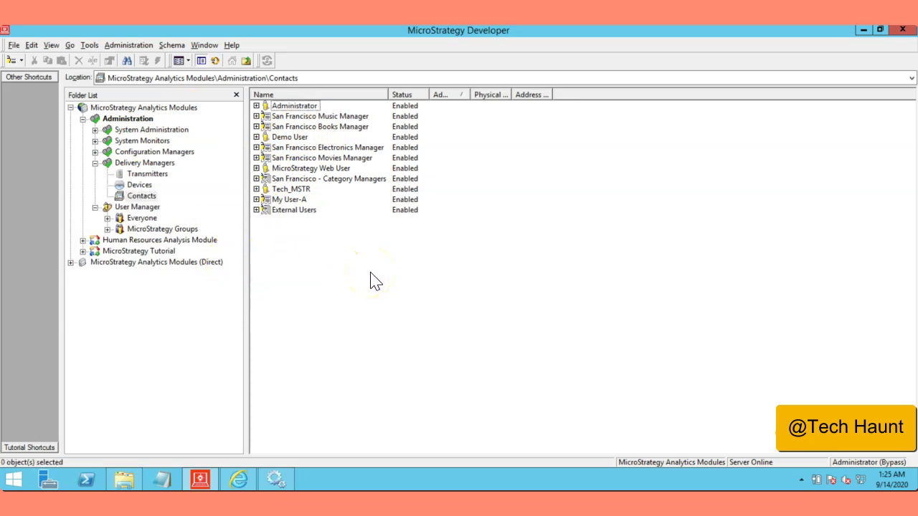